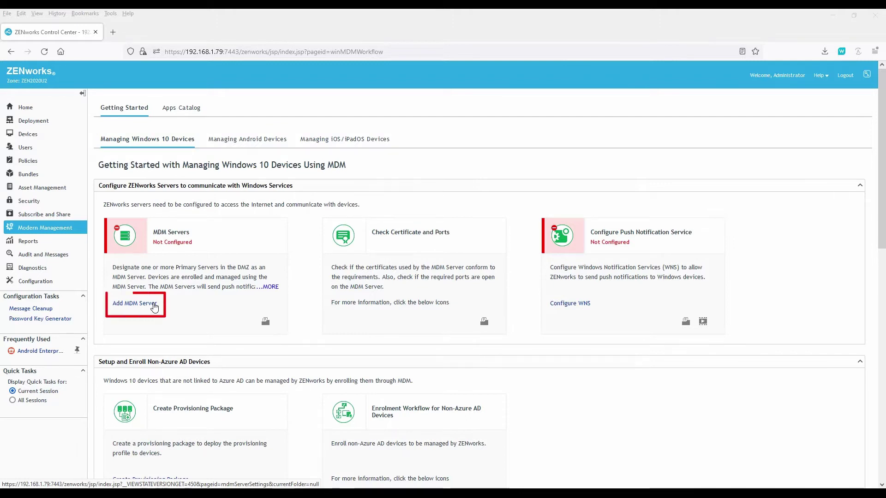
- Add server zen2020u2 as the MDM server and save the MDM Servers settings
{"action": "left_click", "coordinate": [154, 304]}
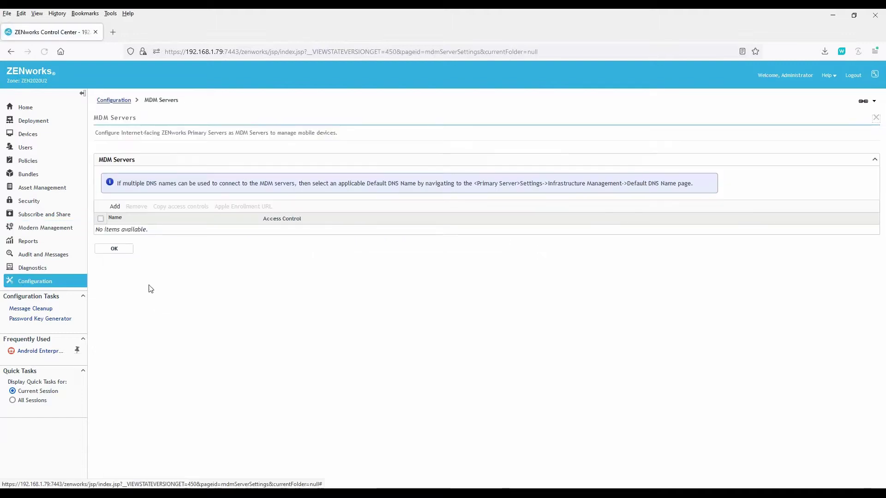
{"action": "left_click", "coordinate": [115, 207]}
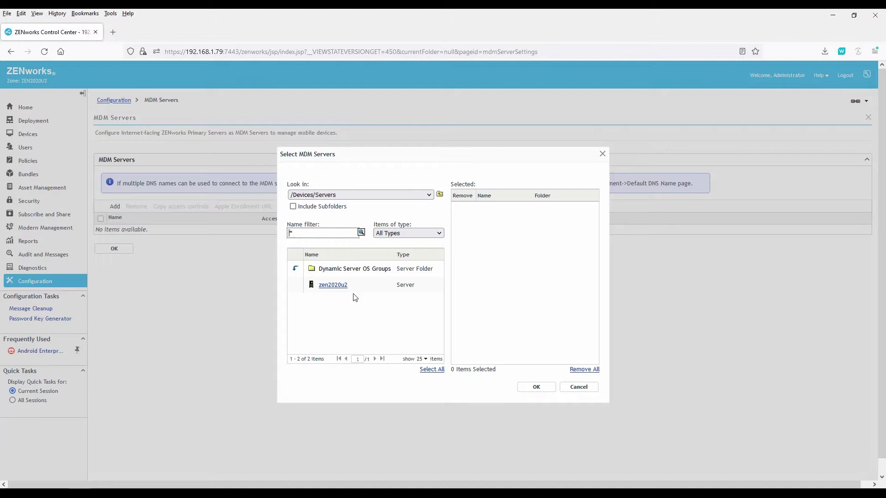
{"action": "left_click", "coordinate": [333, 285]}
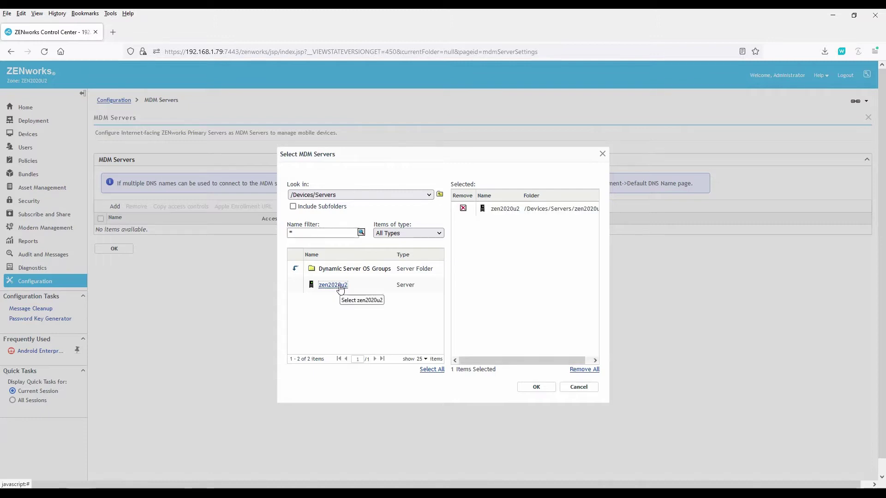
{"action": "left_click", "coordinate": [537, 387]}
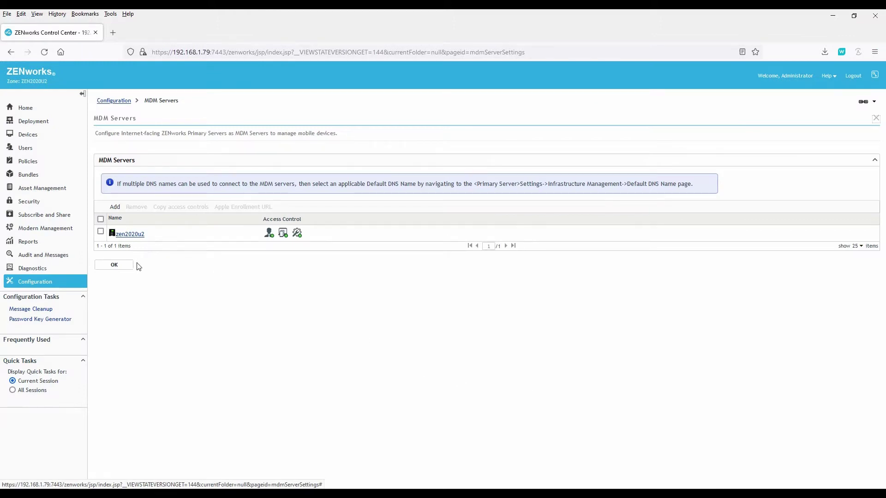
{"action": "left_click", "coordinate": [118, 267]}
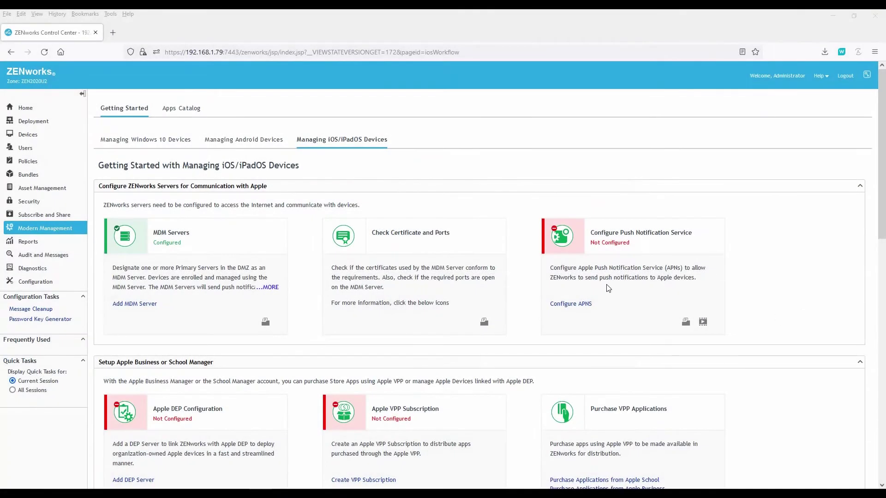
- Create an APNS certificate request with the NCC password, submit it for signing, and skip saving the login
{"action": "left_click", "coordinate": [580, 306]}
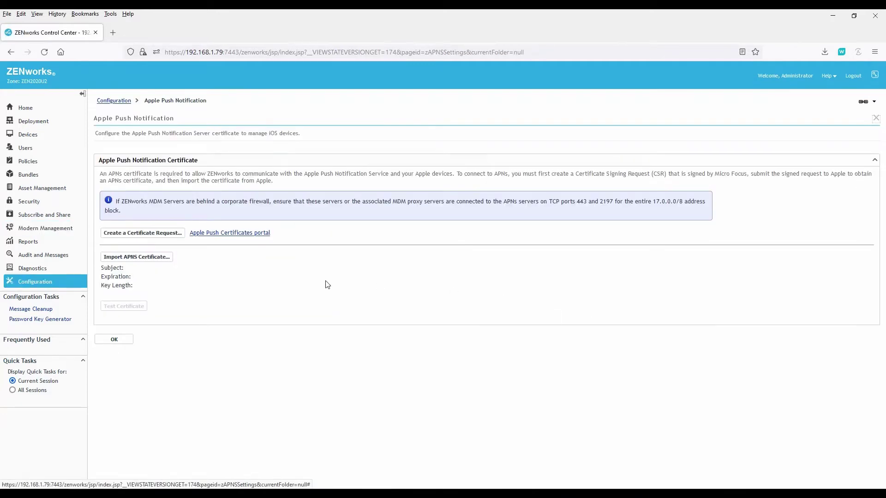
{"action": "left_click", "coordinate": [157, 237]}
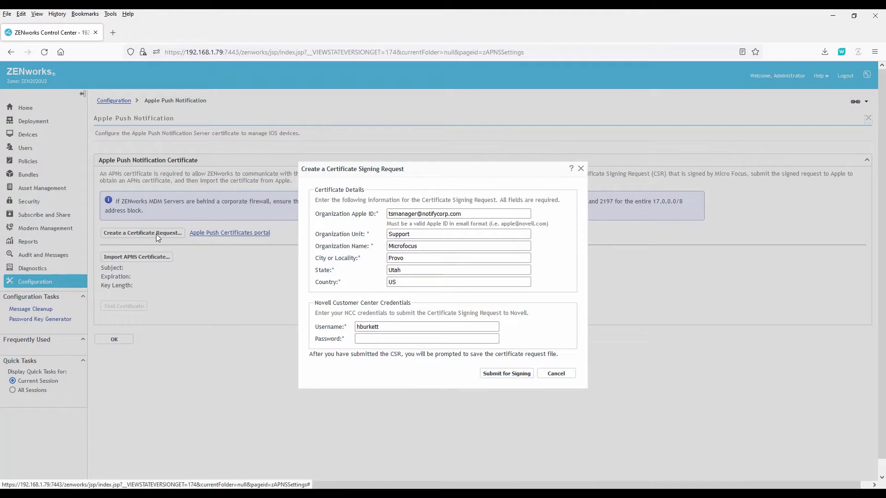
{"action": "left_click", "coordinate": [373, 338]}
{"action": "type", "text": "******"}
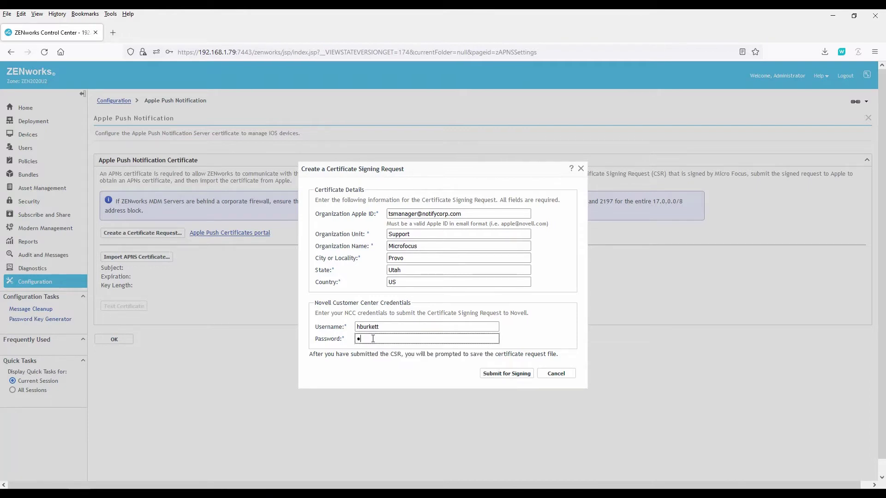
{"action": "type", "text": "**"}
{"action": "left_click", "coordinate": [506, 373]}
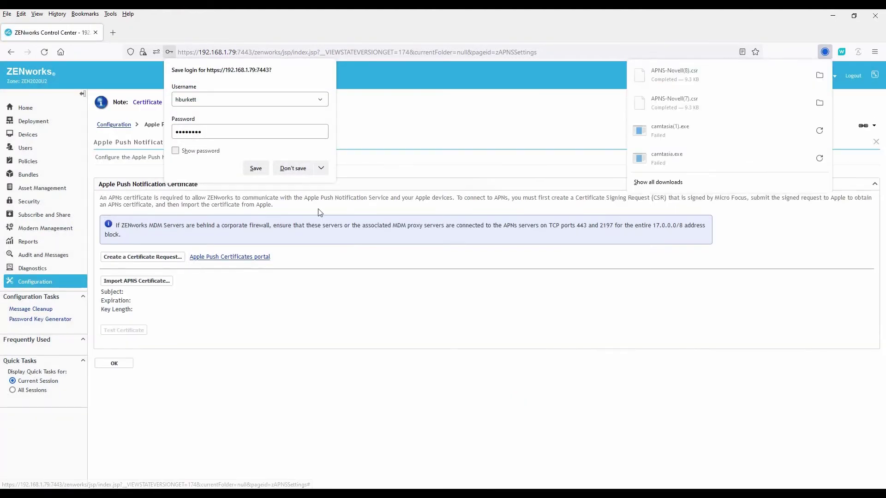
{"action": "left_click", "coordinate": [293, 168]}
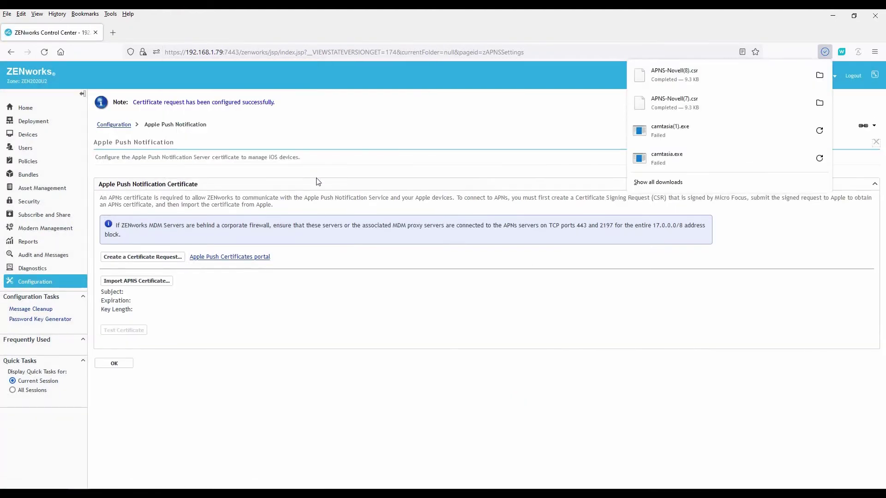
- Open the Apple Push Certificates portal and sign in with the Apple ID and verification code
{"action": "left_click", "coordinate": [240, 258]}
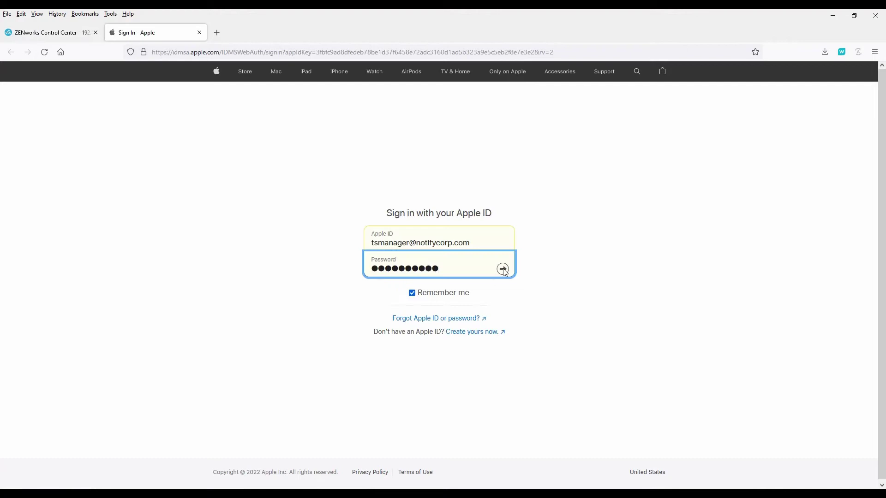
{"action": "left_click", "coordinate": [502, 268]}
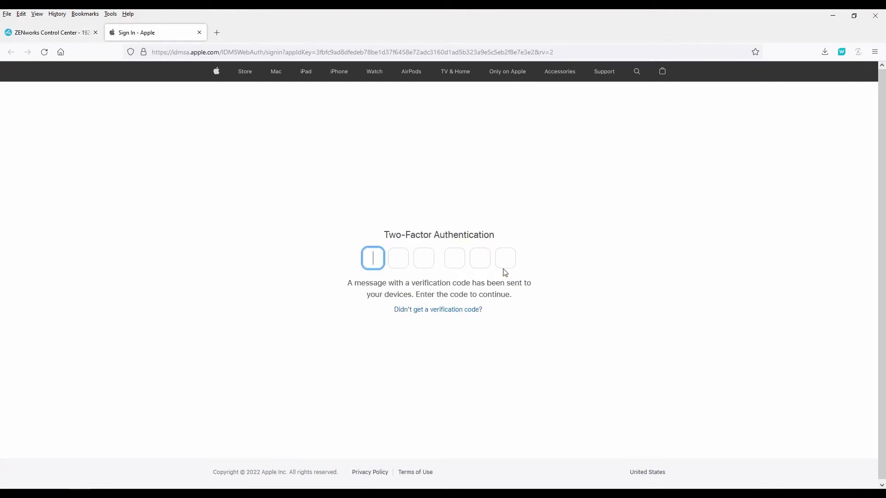
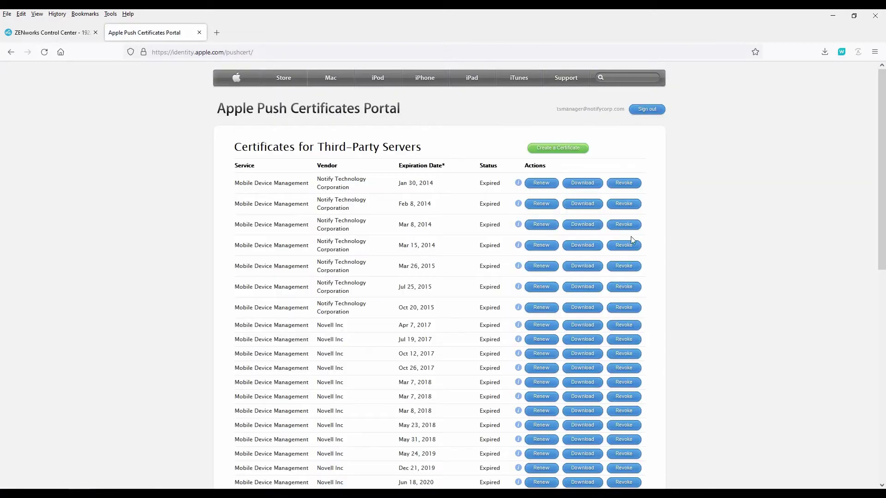
- Create a push certificate from APNS-Novell(8).csr, accepting the terms, and download it
{"action": "left_click", "coordinate": [563, 148]}
{"action": "left_click", "coordinate": [343, 327]}
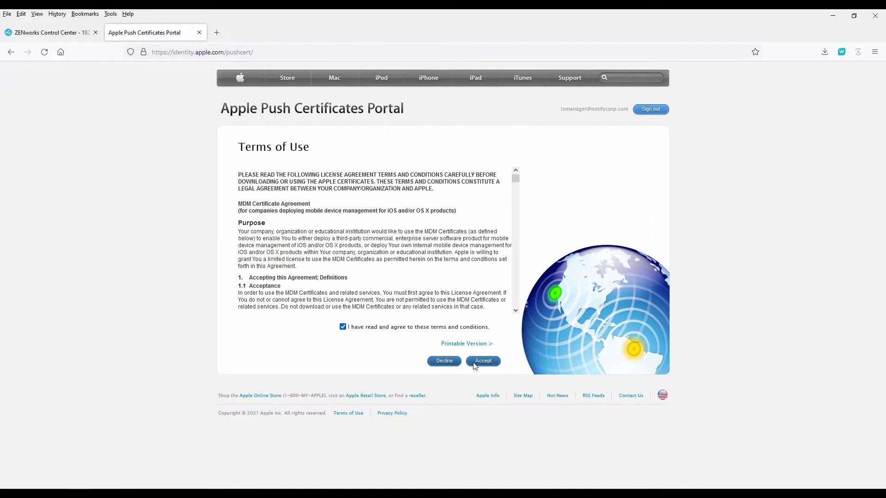
{"action": "left_click", "coordinate": [483, 361]}
{"action": "left_click", "coordinate": [253, 299]}
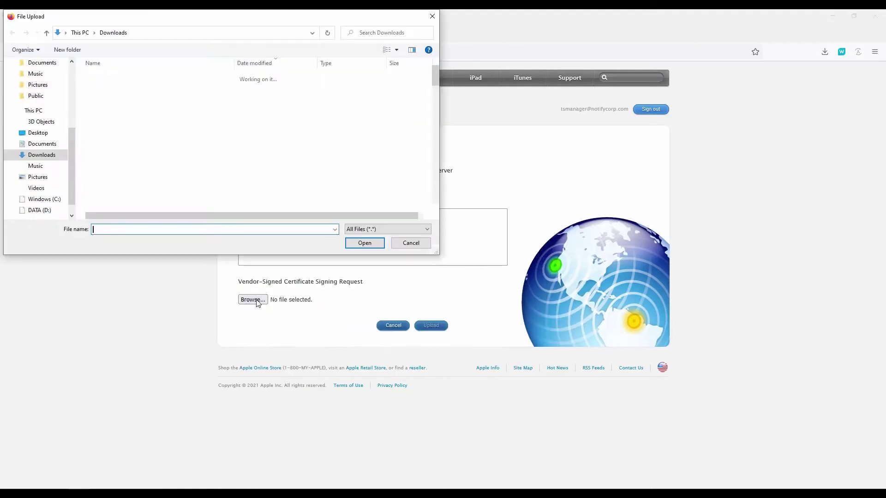
{"action": "left_click", "coordinate": [410, 241]}
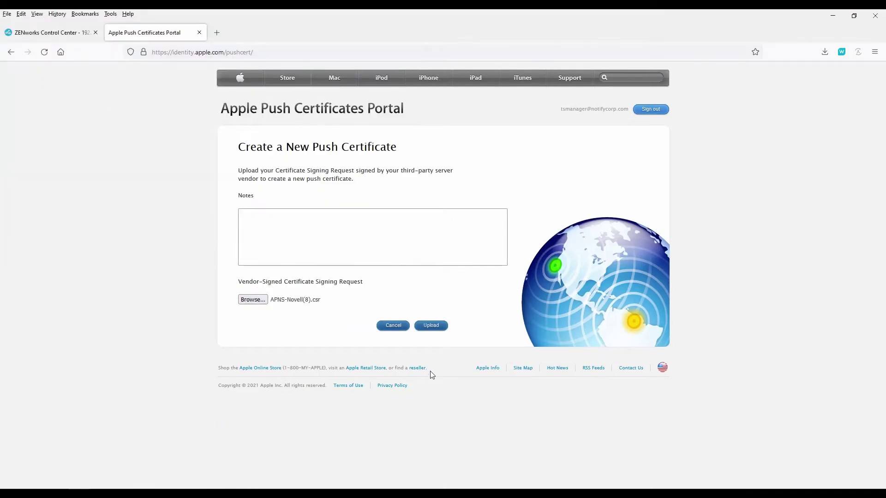
{"action": "left_click", "coordinate": [431, 325]}
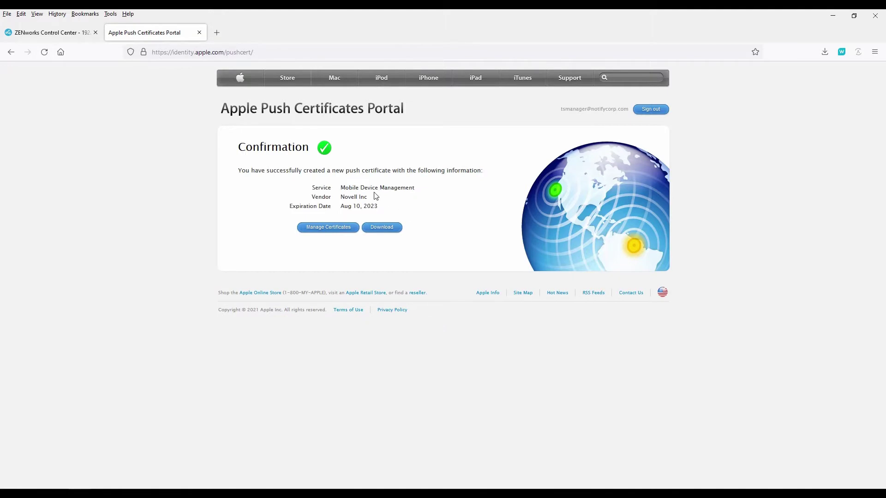
{"action": "left_click", "coordinate": [386, 231]}
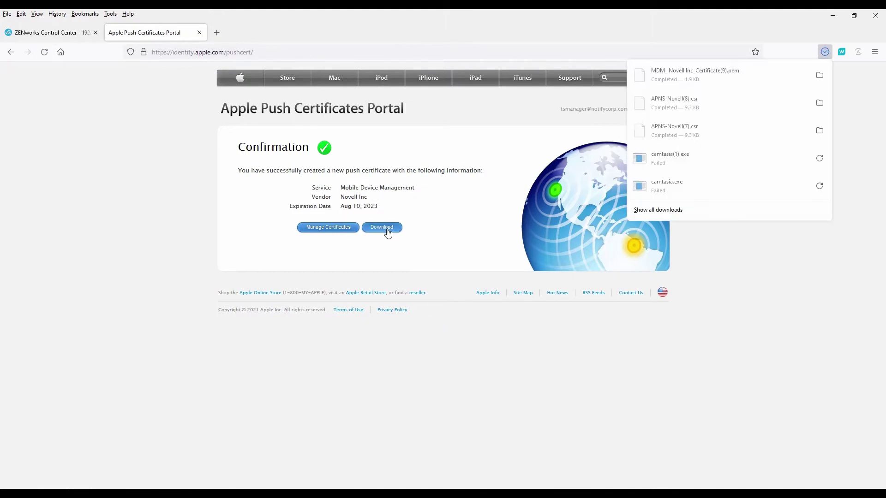
{"action": "left_click", "coordinate": [60, 33]}
- Import MDM_ Novell Inc_Certificate(9).pem as the APNS certificate and test that it validates with Apple
{"action": "left_click", "coordinate": [152, 281]}
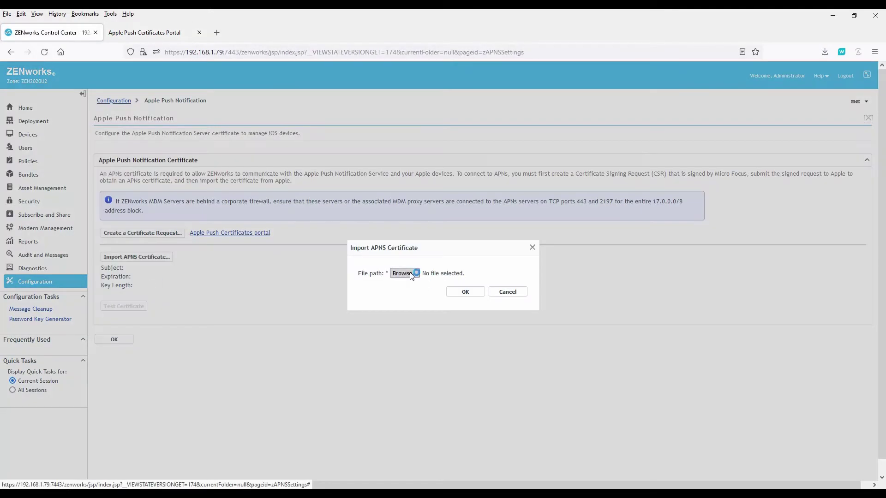
{"action": "left_click", "coordinate": [412, 276]}
{"action": "left_click", "coordinate": [174, 89]}
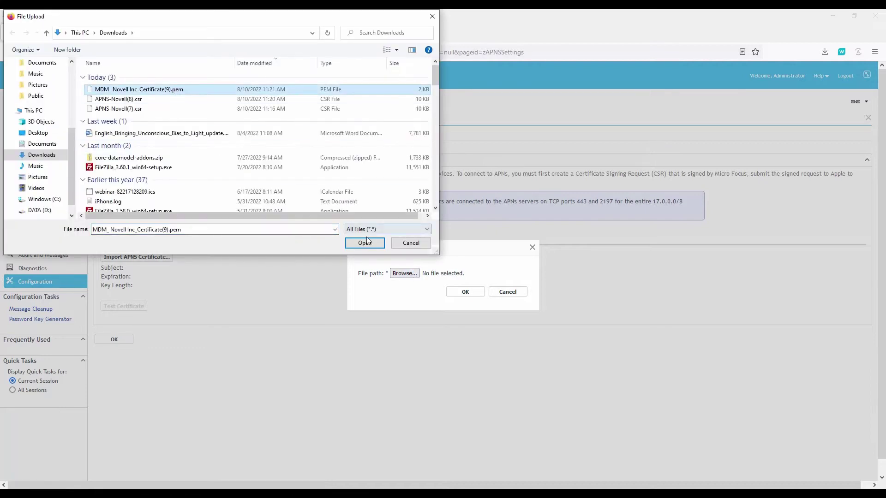
{"action": "left_click", "coordinate": [364, 243]}
{"action": "left_click", "coordinate": [475, 294]}
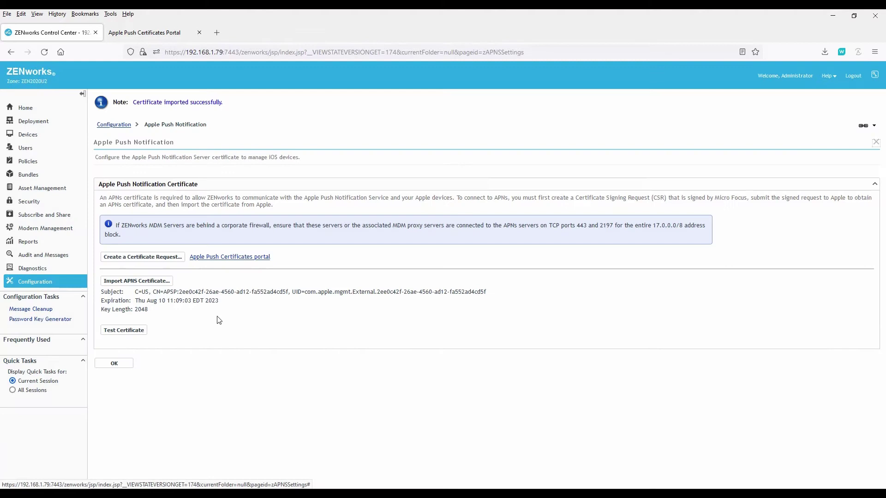
{"action": "left_click", "coordinate": [124, 330]}
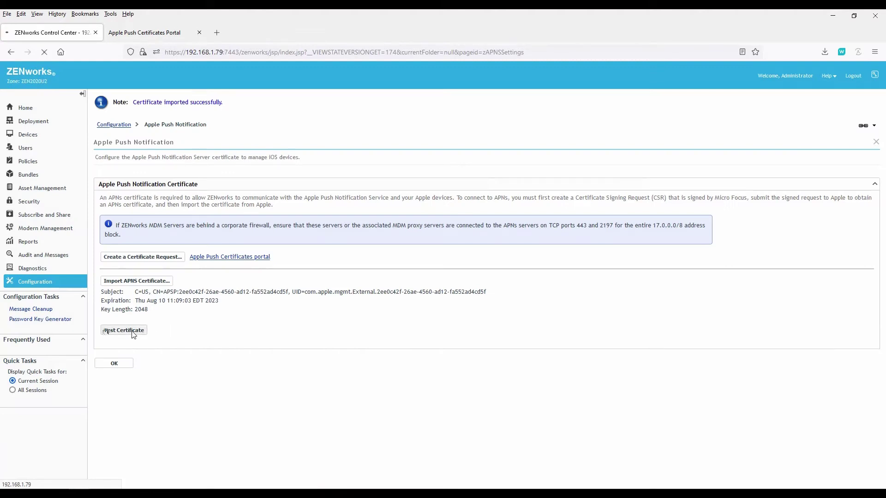
{"action": "left_click_drag", "start_coordinate": [99, 316], "coordinate": [265, 317]}
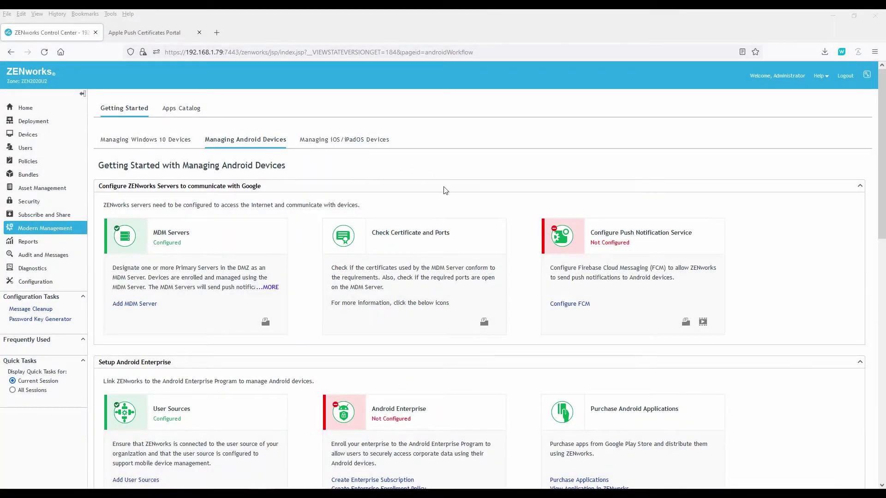
- Create the Firebase project 'Zenworks', accepting the Firebase and Google Analytics terms
{"action": "left_click", "coordinate": [563, 305]}
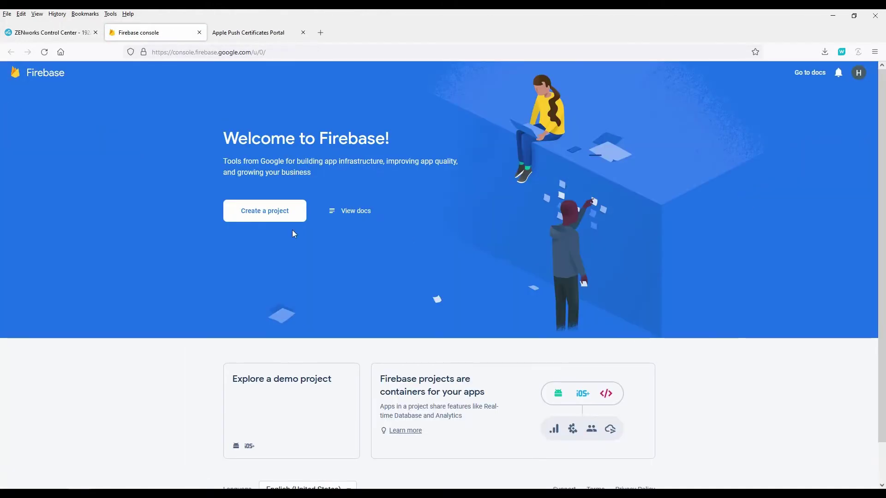
{"action": "left_click", "coordinate": [269, 216]}
{"action": "left_click", "coordinate": [159, 256]}
{"action": "type", "text": "Zenworks"}
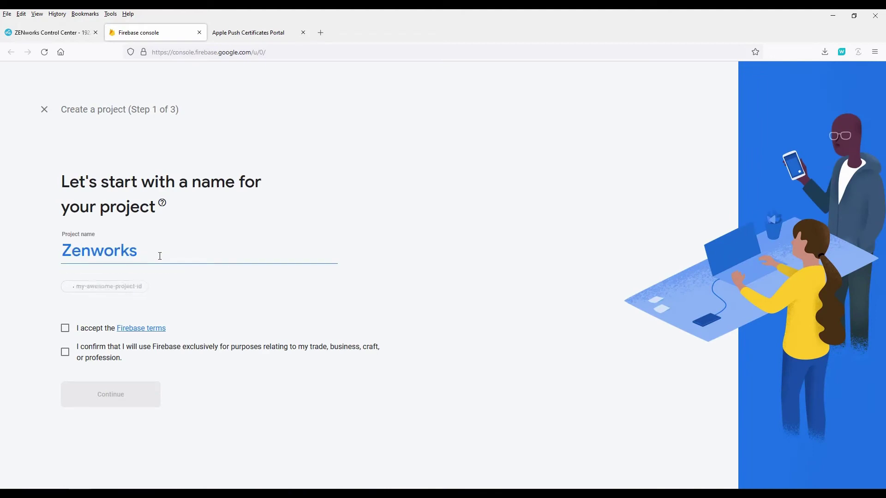
{"action": "left_click", "coordinate": [65, 328]}
{"action": "left_click", "coordinate": [65, 352]}
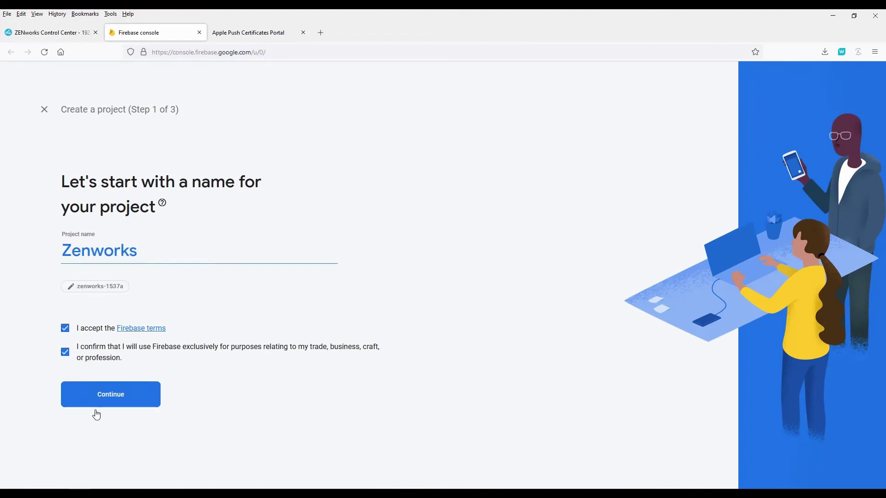
{"action": "left_click", "coordinate": [96, 408]}
{"action": "left_click", "coordinate": [350, 446]}
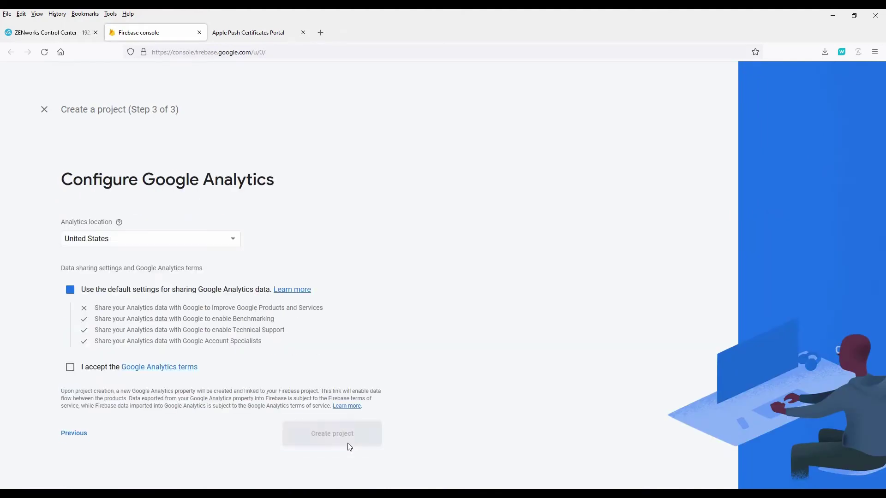
{"action": "left_click", "coordinate": [70, 367]}
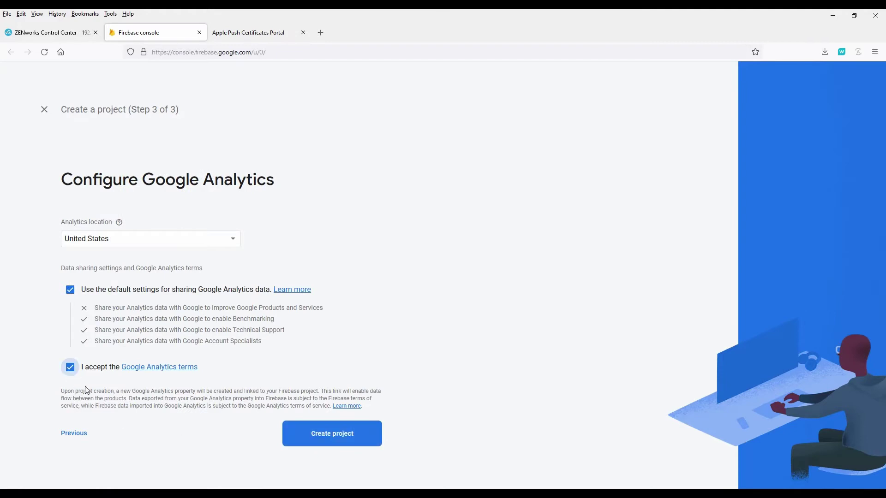
{"action": "left_click", "coordinate": [331, 435]}
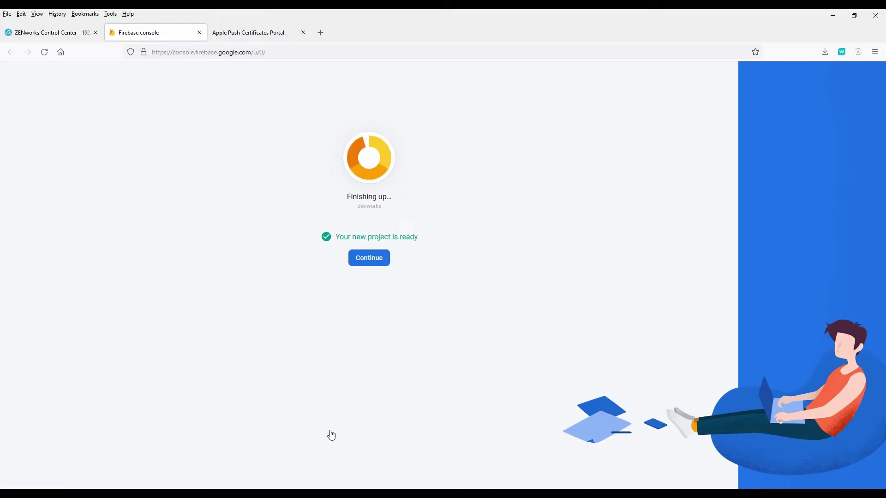
{"action": "left_click", "coordinate": [372, 261]}
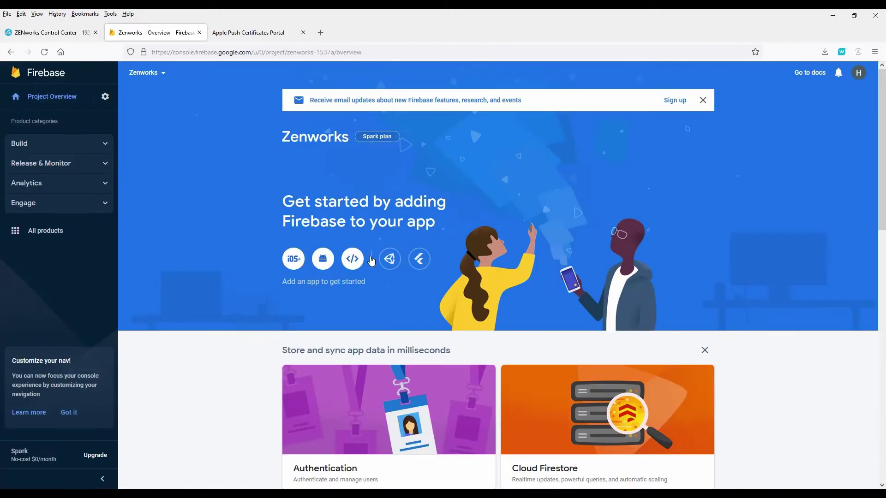
- Register Android app com.novell.zapp and download its google-services.json config file
{"action": "left_click", "coordinate": [323, 259]}
{"action": "left_click", "coordinate": [167, 176]}
{"action": "type", "text": "com."}
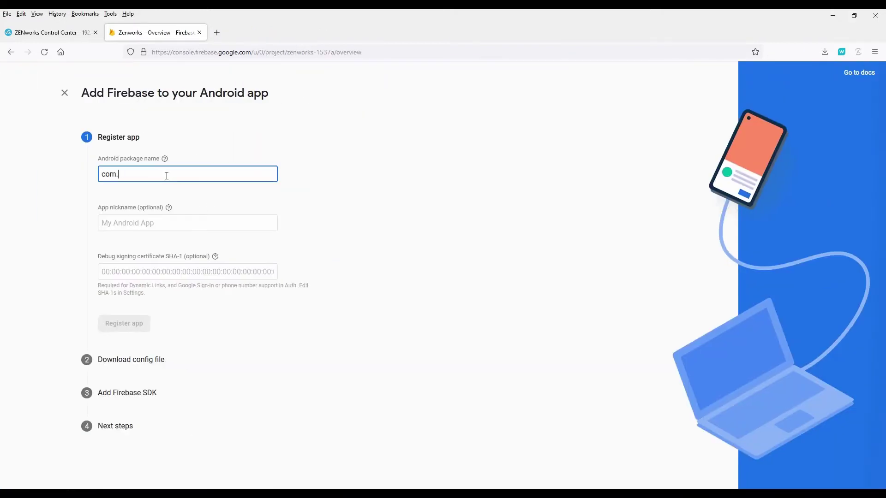
{"action": "type", "text": "novell.zapp"}
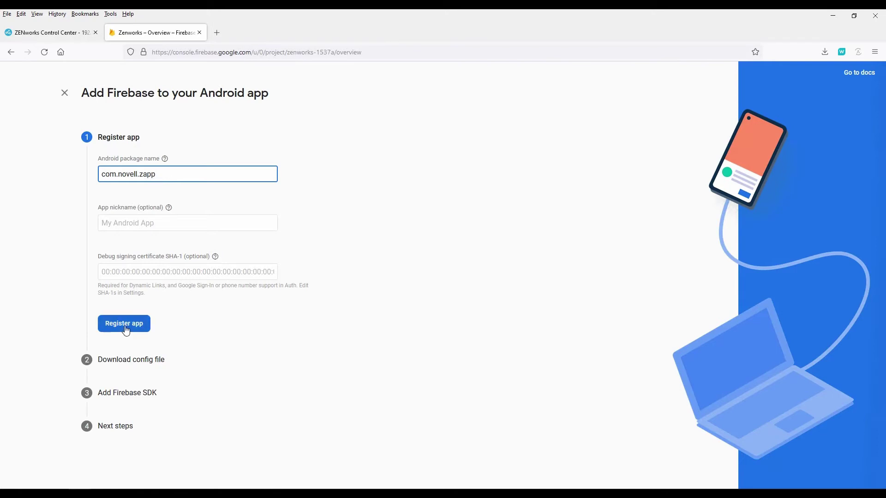
{"action": "left_click", "coordinate": [126, 329]}
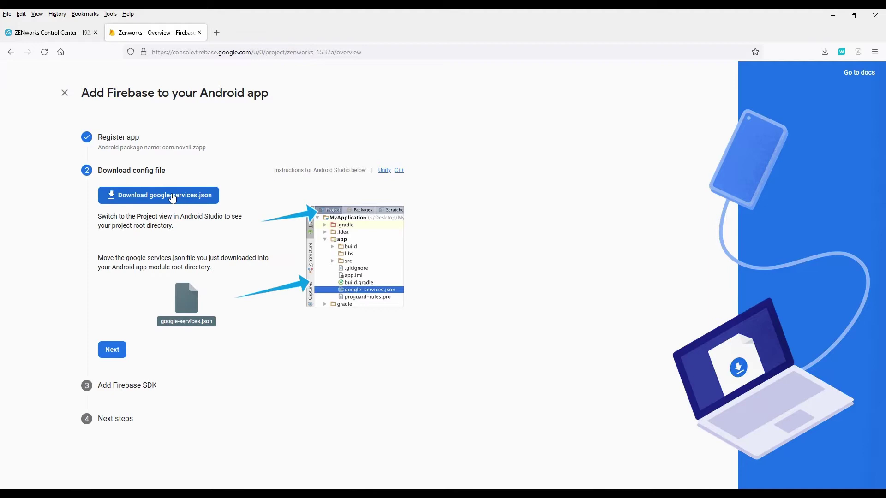
{"action": "left_click", "coordinate": [173, 198]}
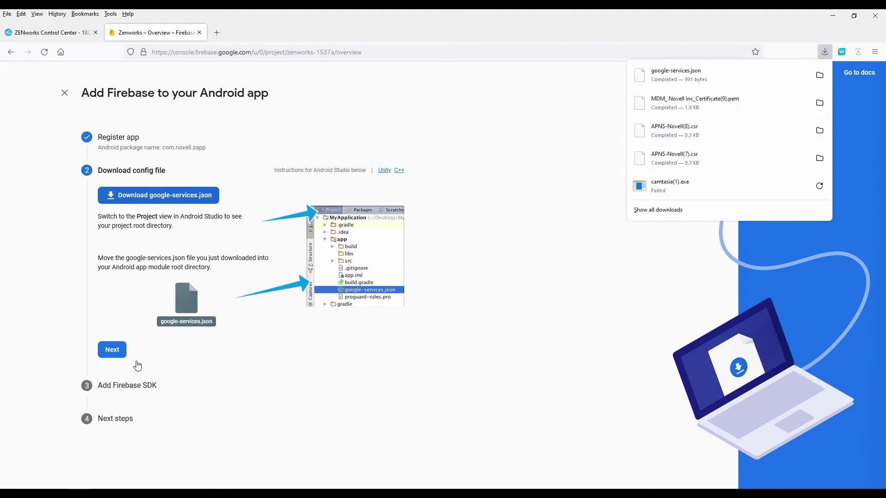
{"action": "left_click", "coordinate": [112, 351]}
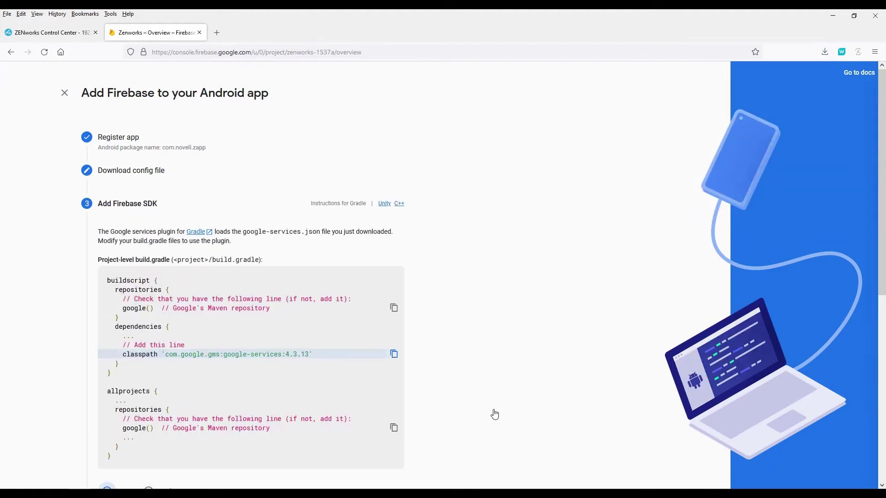
{"action": "scroll", "coordinate": [494, 413], "scroll_direction": "down", "scroll_amount": 6}
{"action": "scroll", "coordinate": [490, 411], "scroll_direction": "down", "scroll_amount": 1}
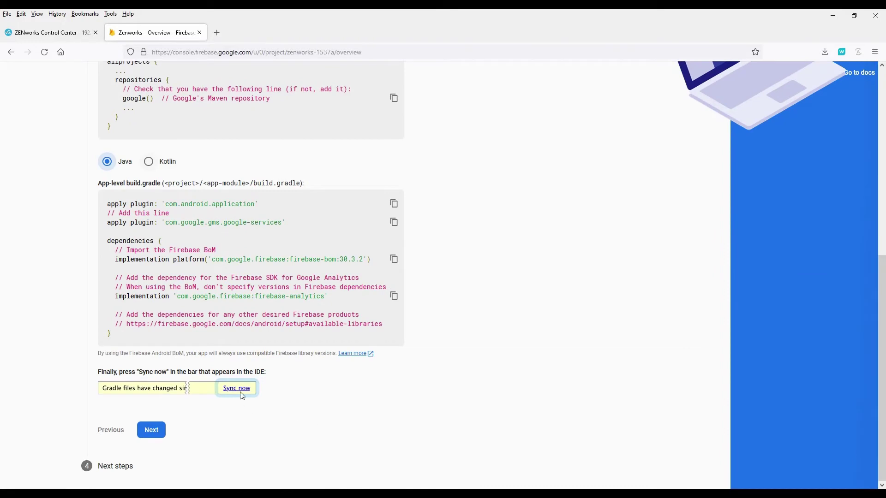
{"action": "left_click", "coordinate": [152, 432]}
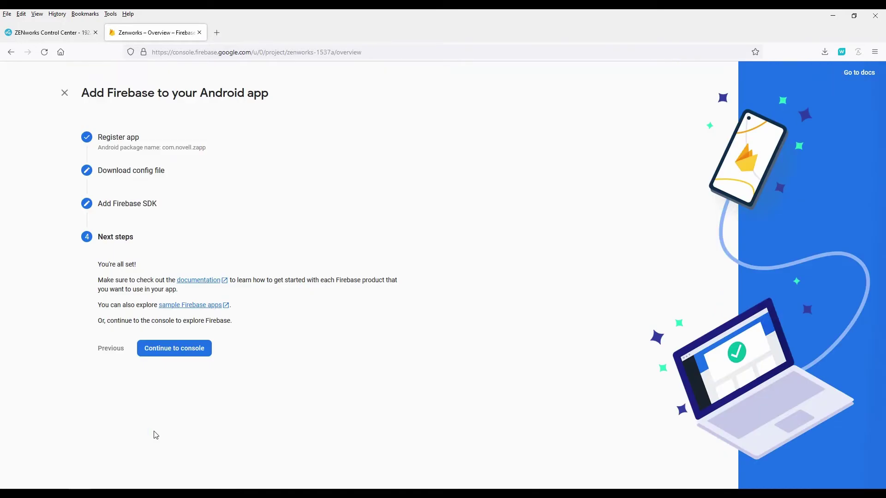
{"action": "left_click", "coordinate": [176, 353]}
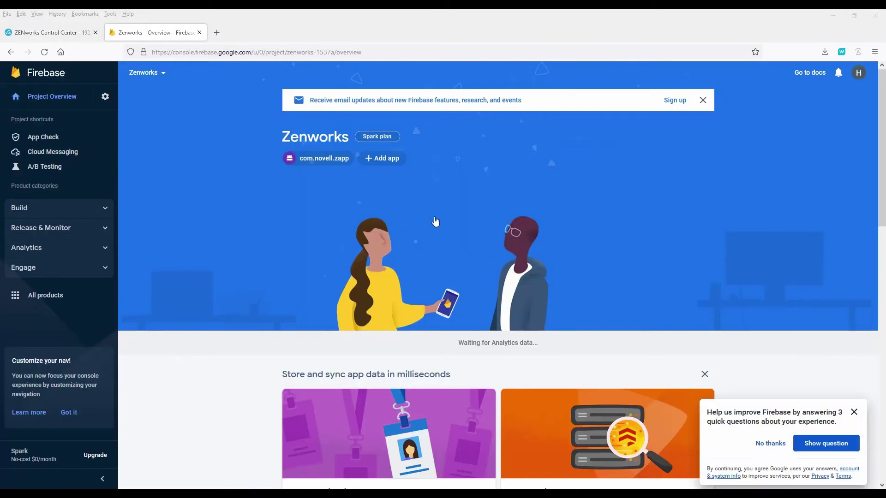
- Copy the legacy server key from the Zenworks project's Cloud Messaging settings
{"action": "left_click", "coordinate": [106, 97]}
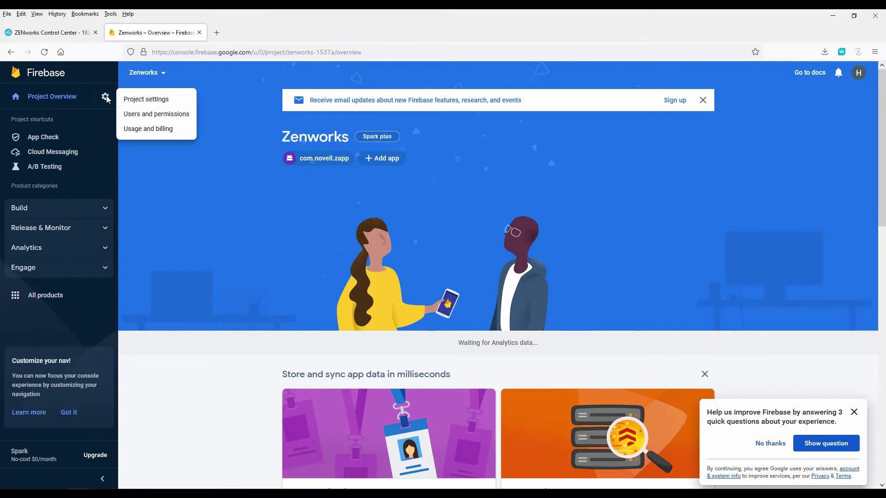
{"action": "left_click", "coordinate": [154, 103]}
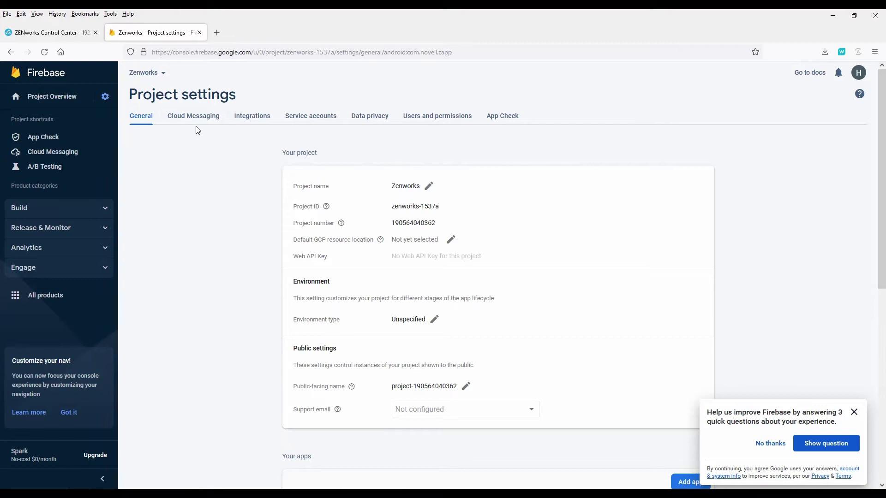
{"action": "left_click", "coordinate": [197, 119]}
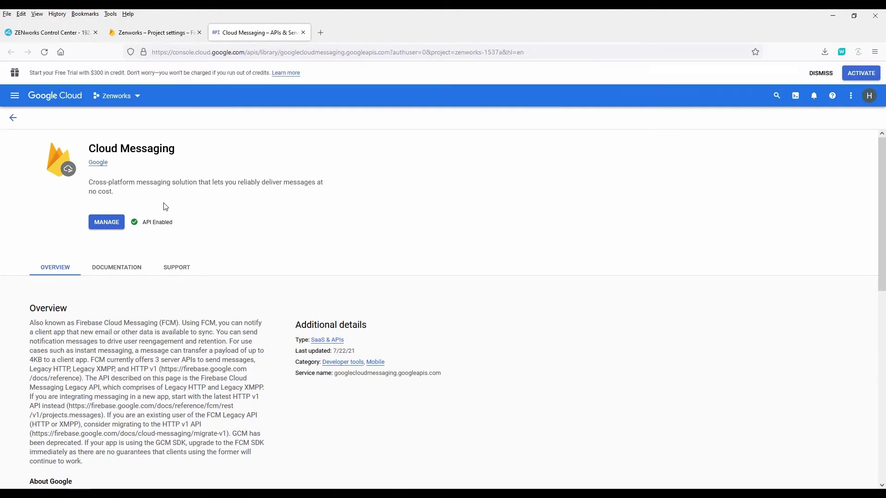
{"action": "left_click", "coordinate": [161, 36]}
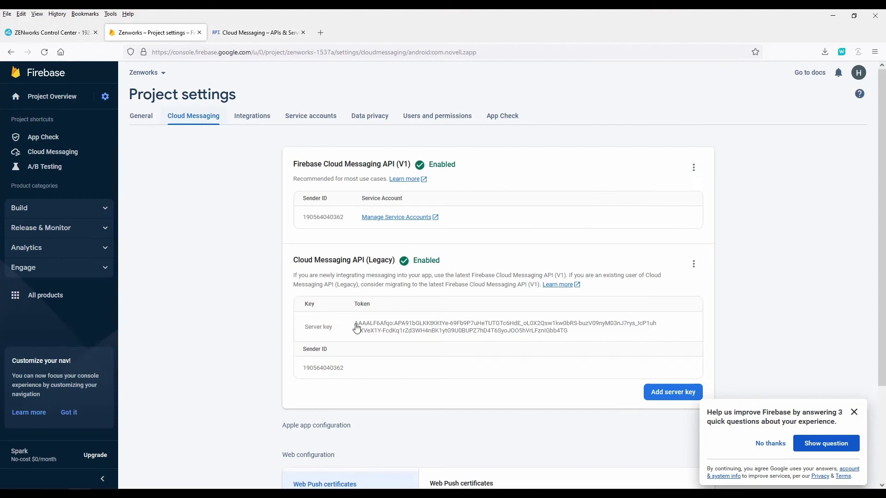
{"action": "triple_click", "coordinate": [568, 331]}
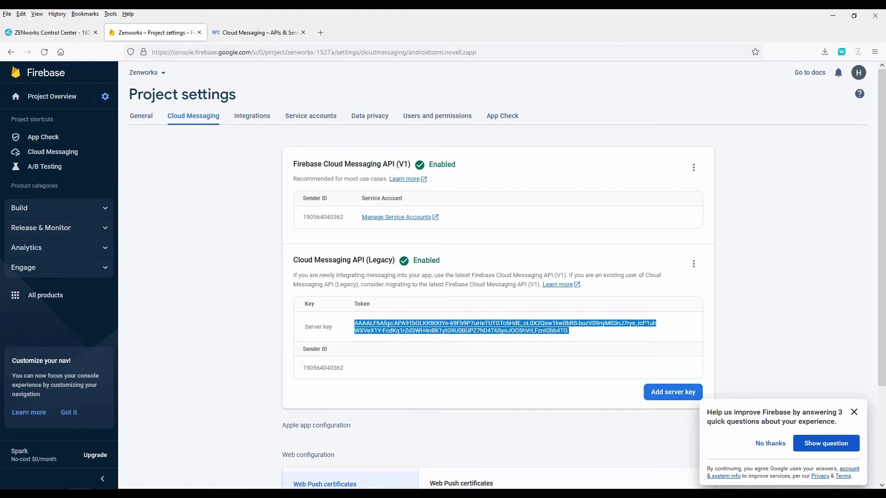
{"action": "key", "text": "alt+Tab"}
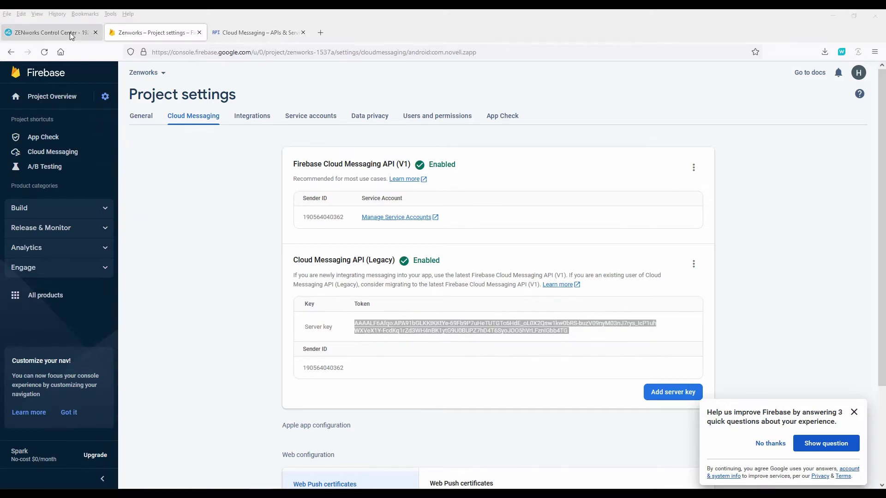
{"action": "left_click", "coordinate": [69, 36]}
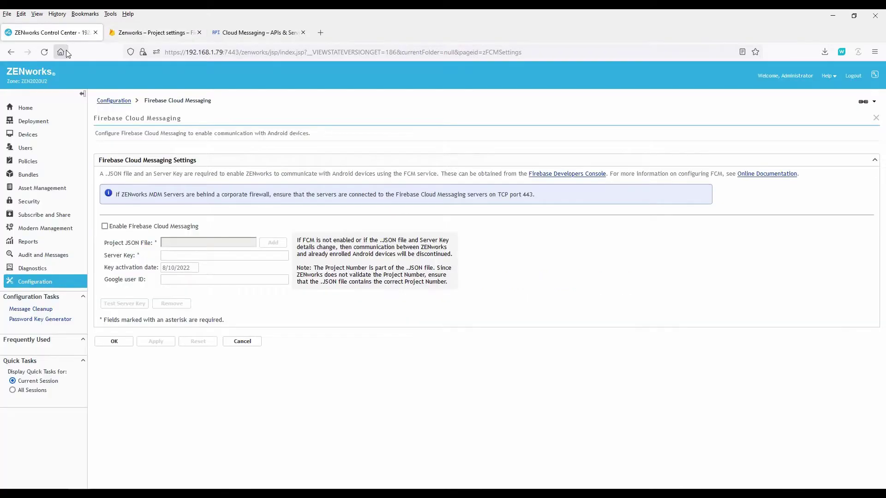
- Enable Firebase Cloud Messaging with the pasted server key and google-services.json as project file
{"action": "left_click", "coordinate": [105, 227]}
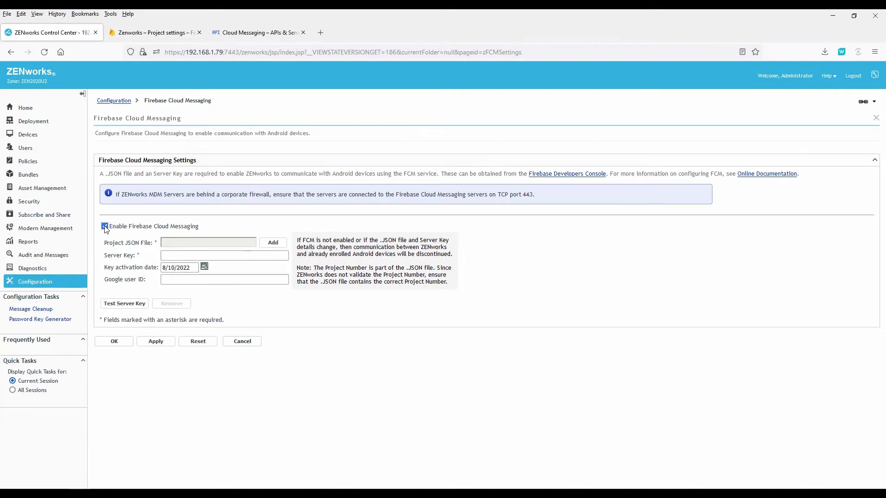
{"action": "left_click", "coordinate": [172, 256]}
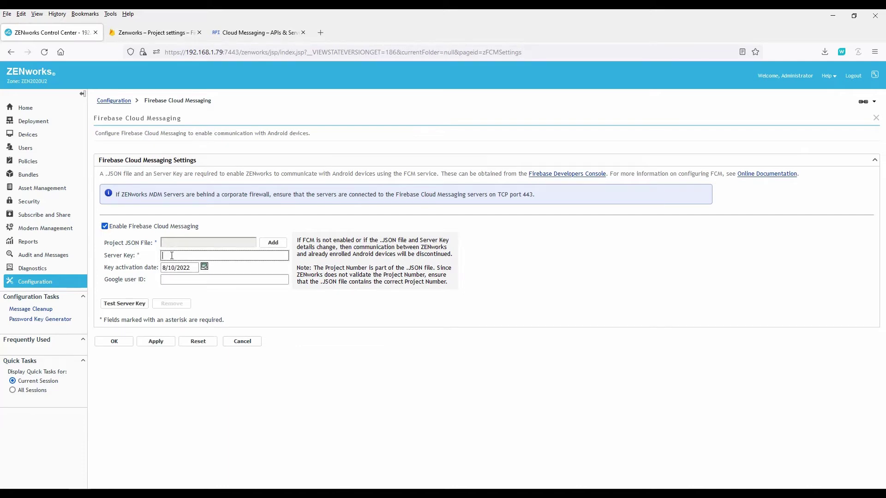
{"action": "key", "text": "ctrl+v"}
{"action": "left_click", "coordinate": [273, 243]}
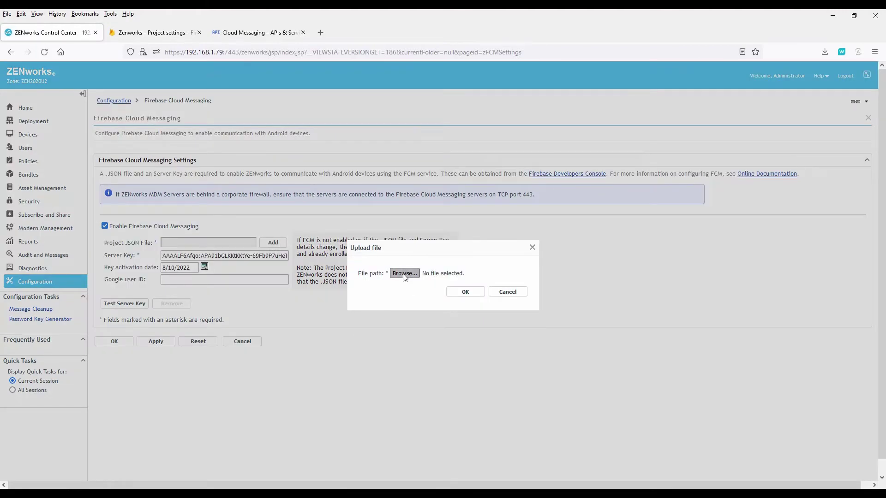
{"action": "left_click", "coordinate": [404, 273]}
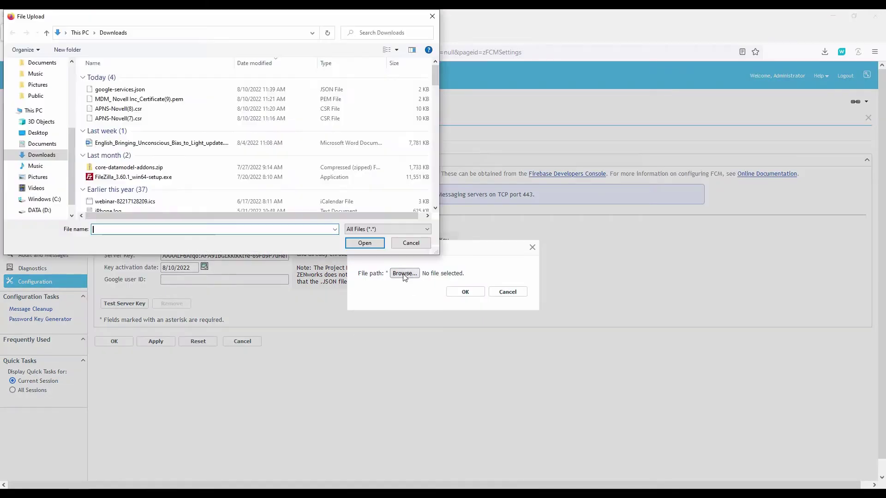
{"action": "left_click", "coordinate": [139, 90]}
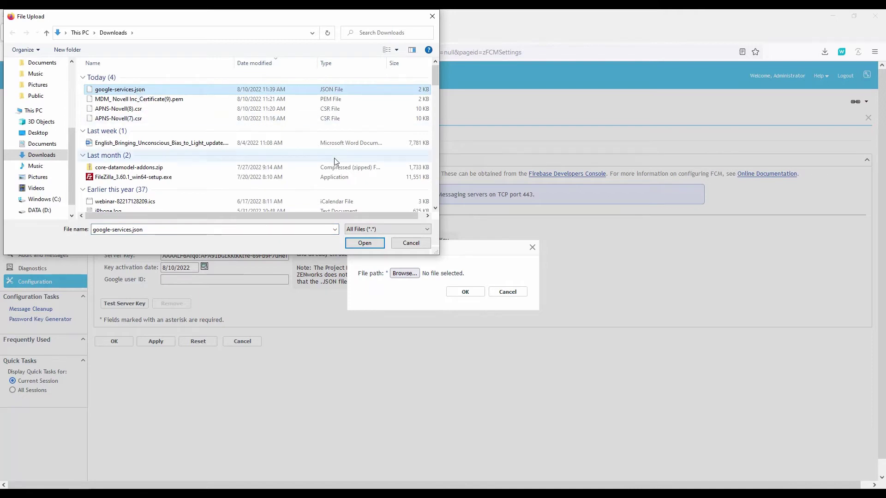
{"action": "left_click", "coordinate": [364, 242]}
{"action": "left_click", "coordinate": [465, 292]}
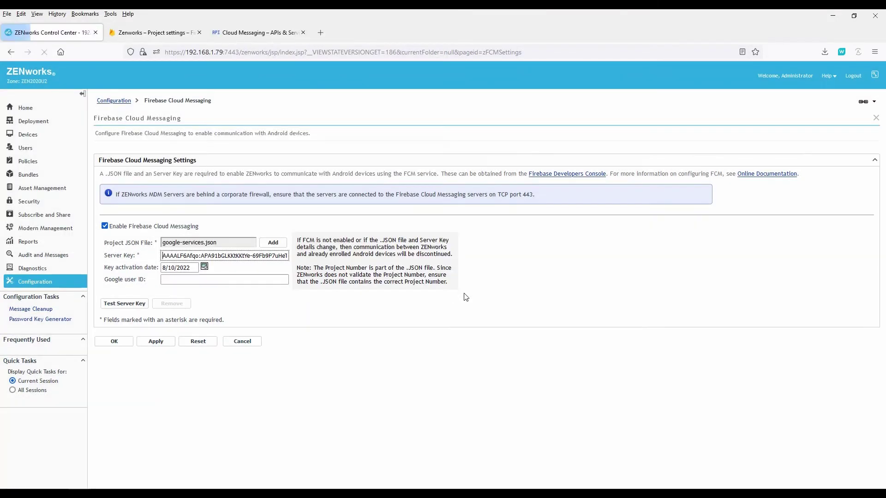
- Test the server key, then apply and save the Firebase settings
{"action": "left_click", "coordinate": [121, 304]}
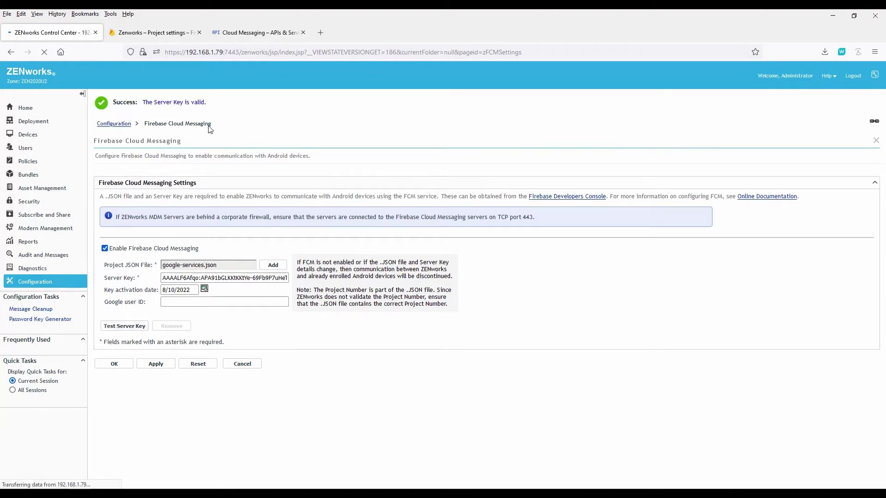
{"action": "left_click_drag", "start_coordinate": [207, 101], "coordinate": [142, 101]}
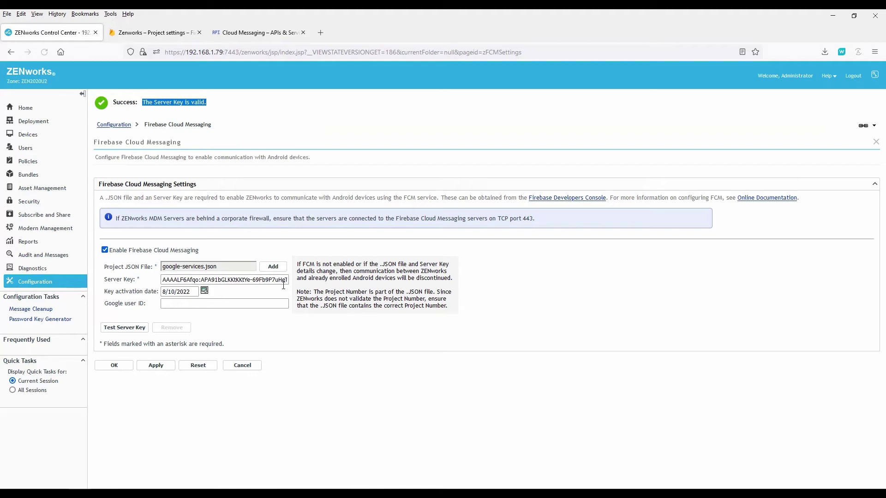
{"action": "left_click", "coordinate": [157, 366]}
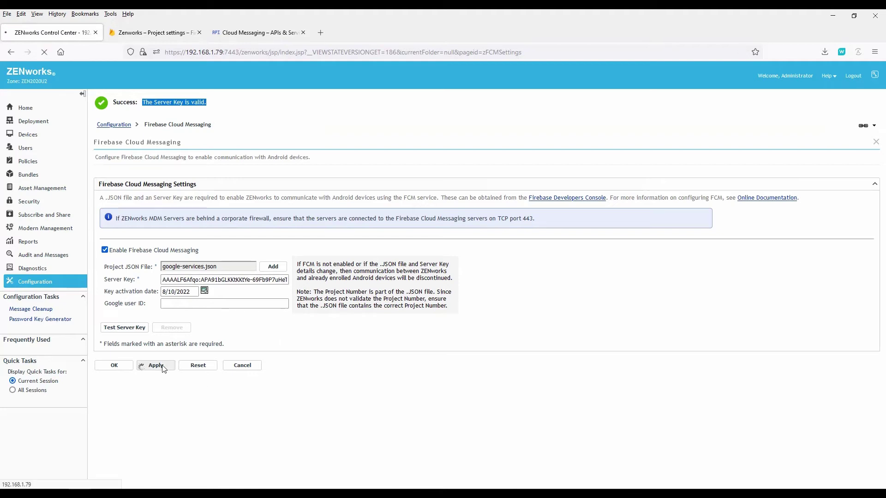
{"action": "left_click", "coordinate": [126, 368]}
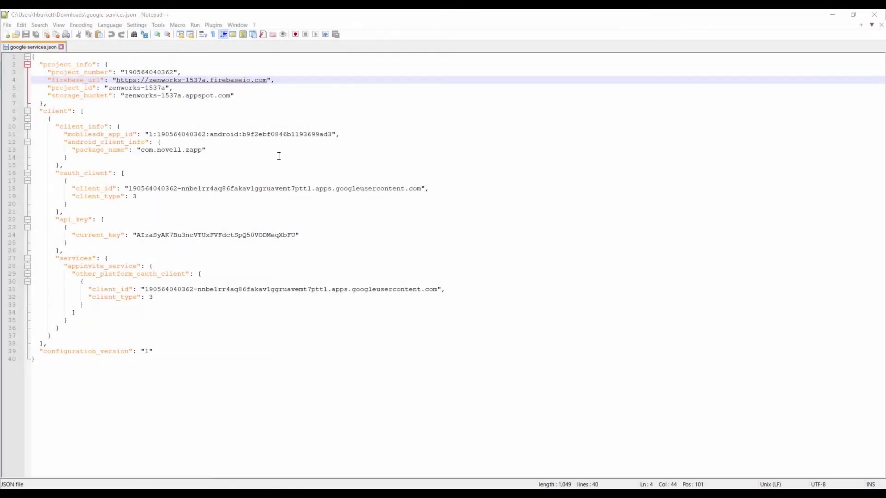
{"action": "left_click_drag", "start_coordinate": [44, 81], "coordinate": [279, 78]}
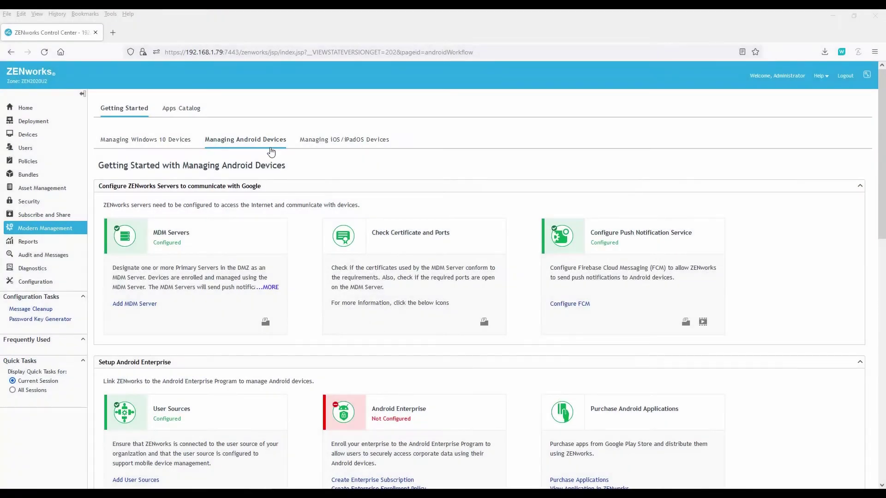
- Start a new enterprise subscription named 'Android Enterprise'
{"action": "scroll", "coordinate": [415, 352], "scroll_direction": "down", "scroll_amount": 3}
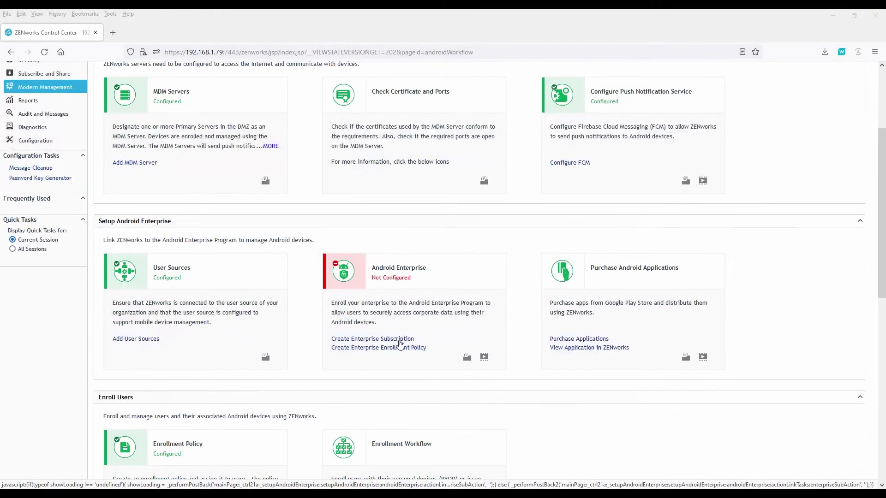
{"action": "left_click", "coordinate": [399, 341]}
{"action": "left_click", "coordinate": [578, 293]}
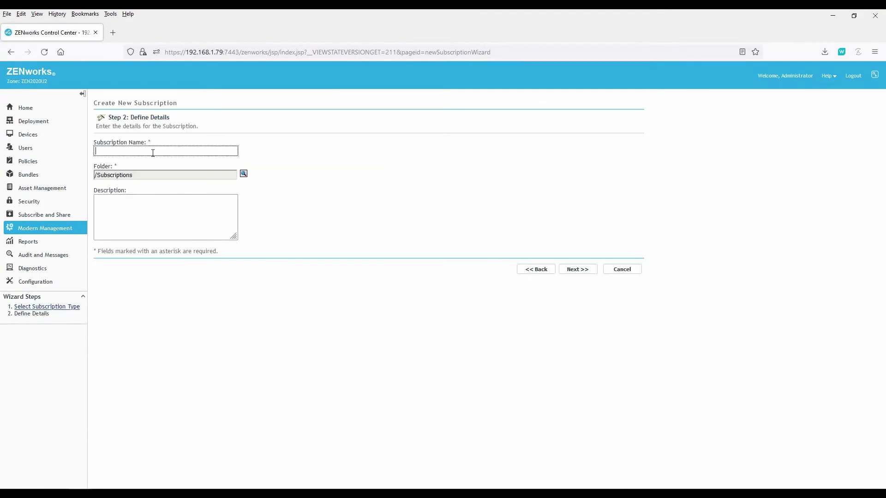
{"action": "type", "text": "Android Enterprise"}
{"action": "left_click", "coordinate": [588, 273]}
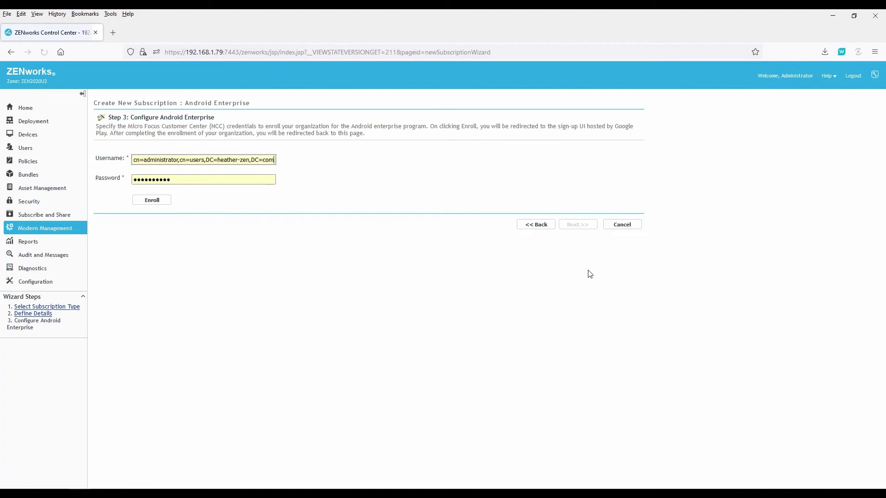
- Enter the NCC username and password, enroll, and decline saving the login
{"action": "left_click", "coordinate": [203, 160]}
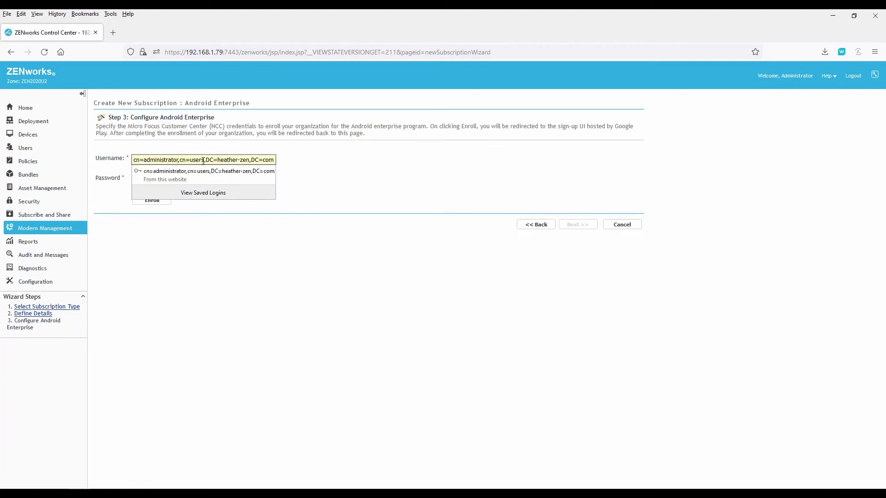
{"action": "key", "text": "ctrl+a"}
{"action": "key", "text": "Tab"}
{"action": "type", "text": "p"}
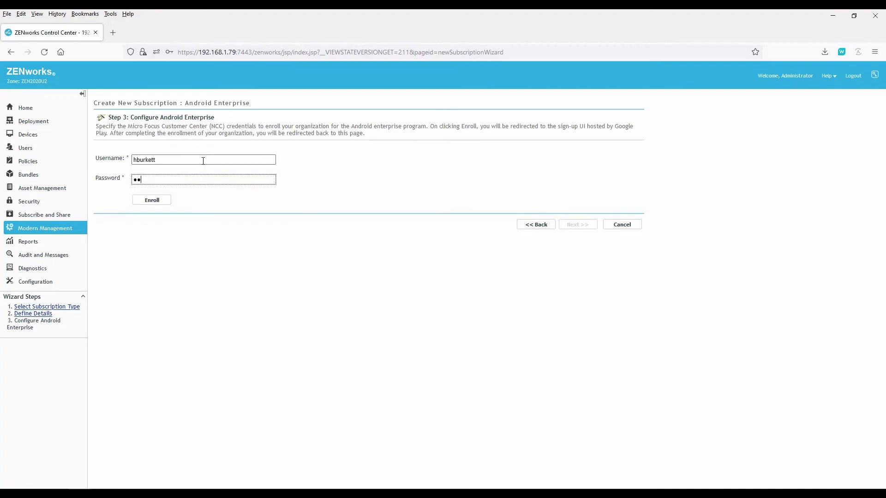
{"action": "type", "text": "assword"}
{"action": "left_click", "coordinate": [152, 200]}
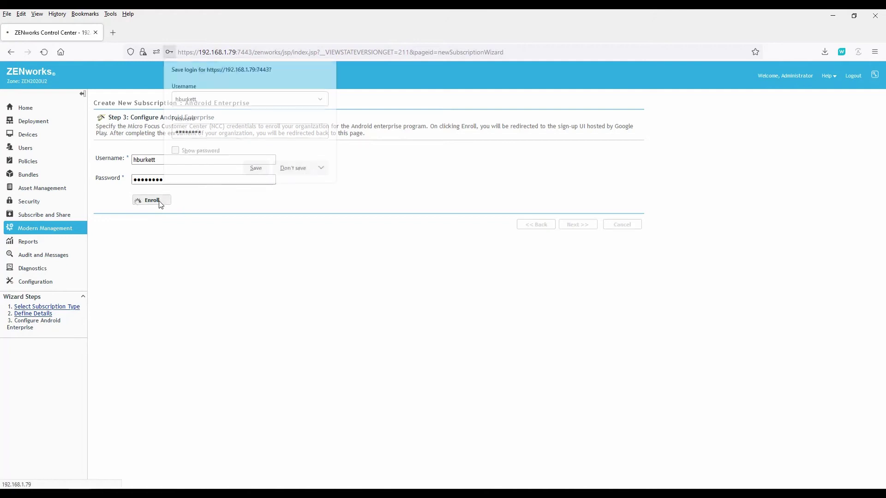
{"action": "left_click", "coordinate": [289, 168]}
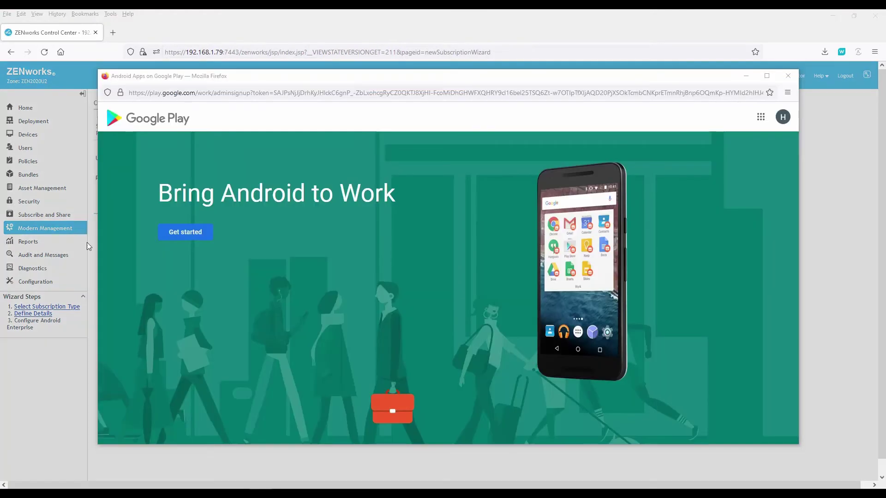
- Enter business name 'Microfocus', accept the Managed Google Play agreement, and complete registration
{"action": "left_click", "coordinate": [188, 238]}
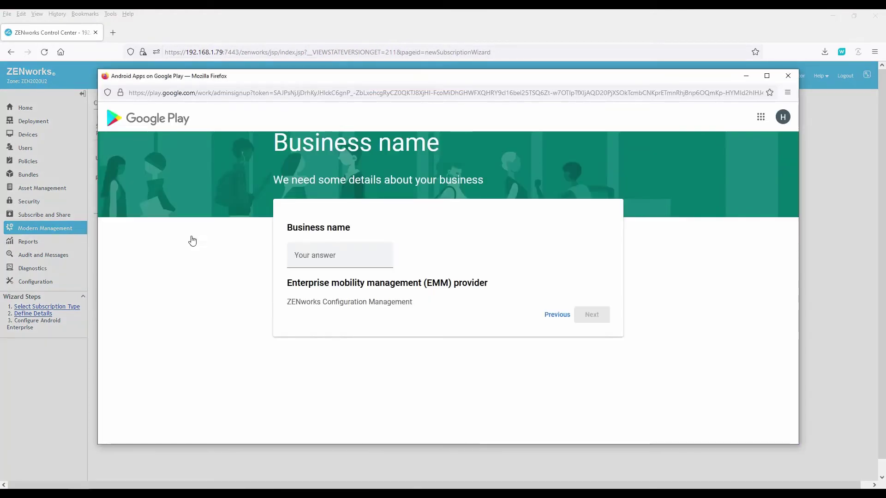
{"action": "left_click", "coordinate": [331, 257]}
{"action": "type", "text": "Microfocus"}
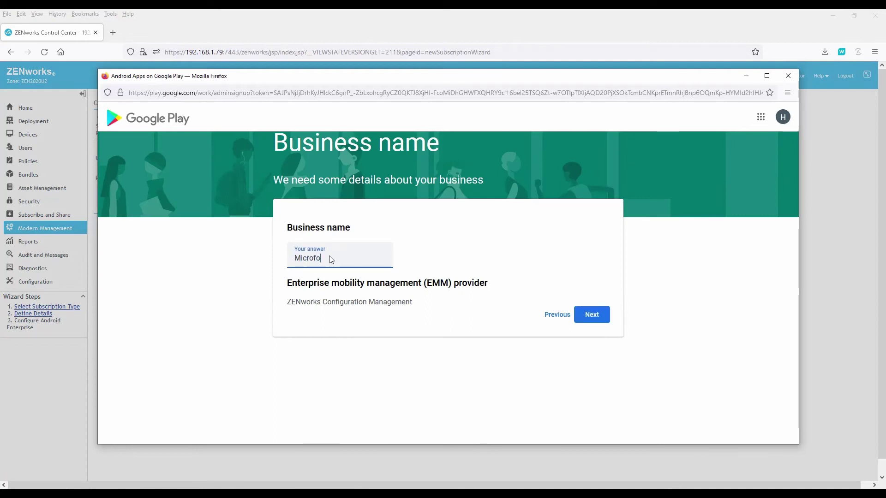
{"action": "left_click", "coordinate": [591, 315]}
{"action": "scroll", "coordinate": [479, 349], "scroll_direction": "down", "scroll_amount": 5}
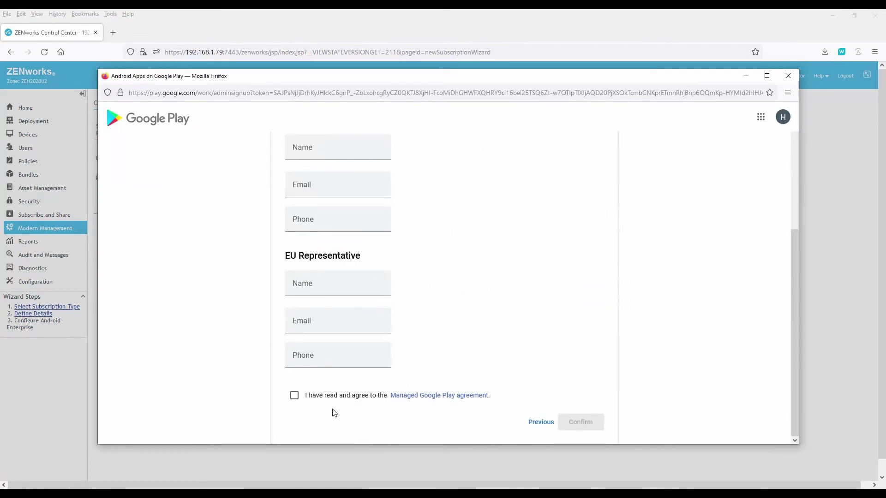
{"action": "left_click", "coordinate": [294, 395]}
{"action": "left_click", "coordinate": [586, 423]}
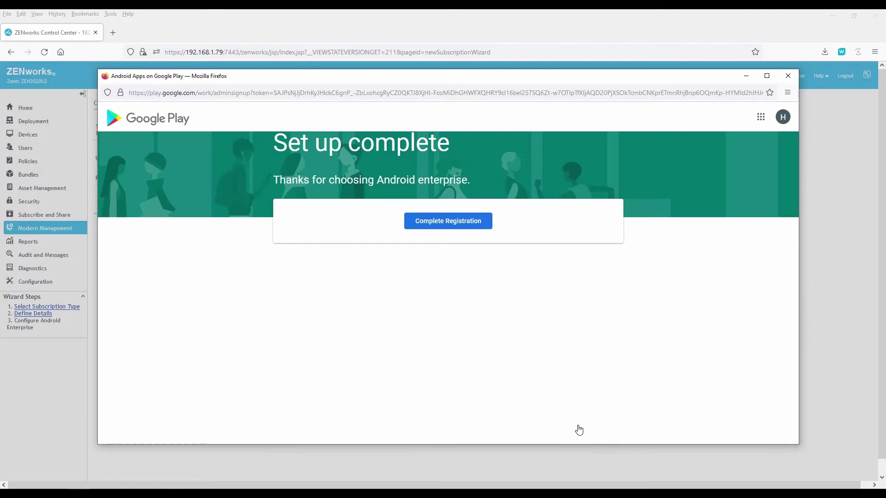
{"action": "left_click", "coordinate": [459, 226]}
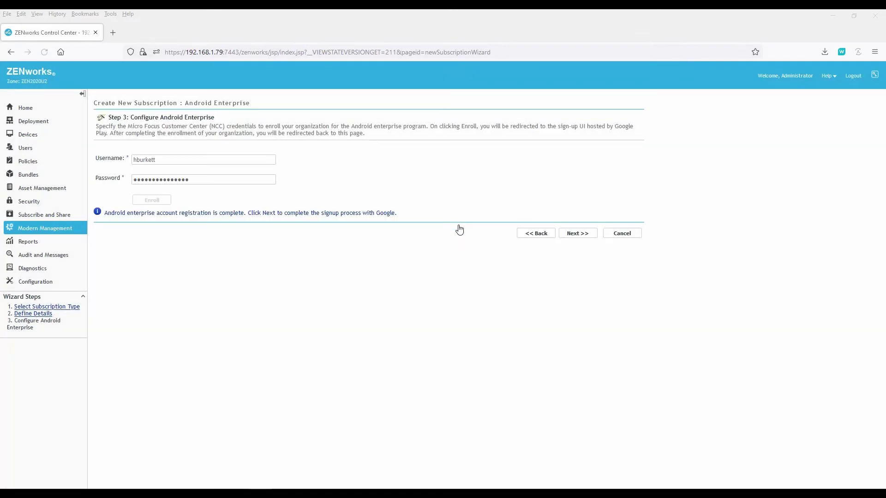
- Complete the Android Enterprise subscription with the Users folder as context, English, and a daily 23:00 schedule
{"action": "left_click", "coordinate": [578, 234]}
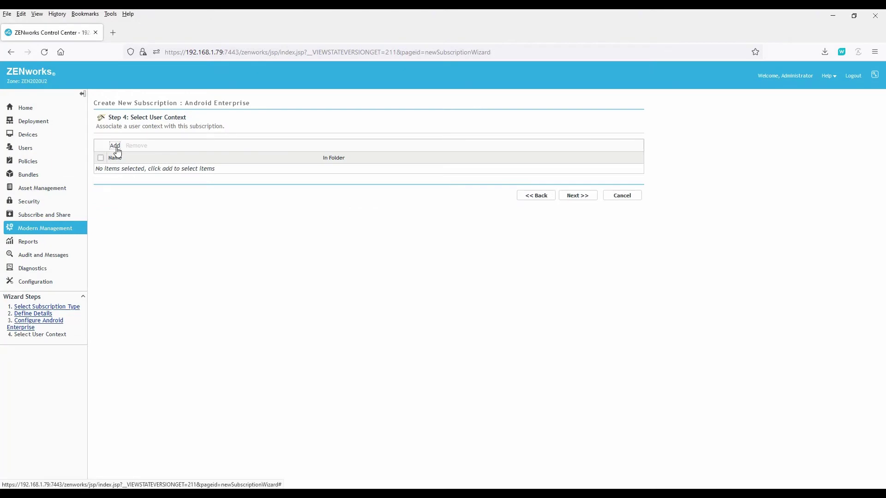
{"action": "left_click", "coordinate": [115, 145]}
{"action": "left_click", "coordinate": [296, 272]}
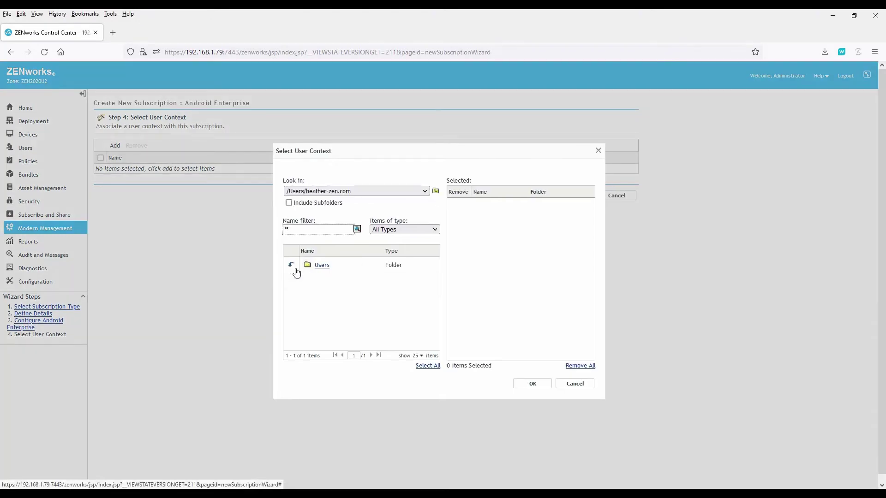
{"action": "left_click", "coordinate": [322, 266]}
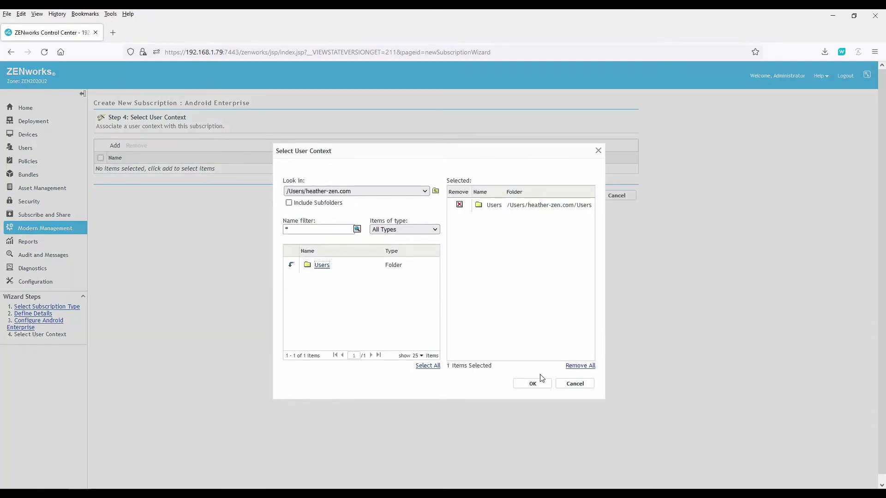
{"action": "left_click", "coordinate": [538, 384]}
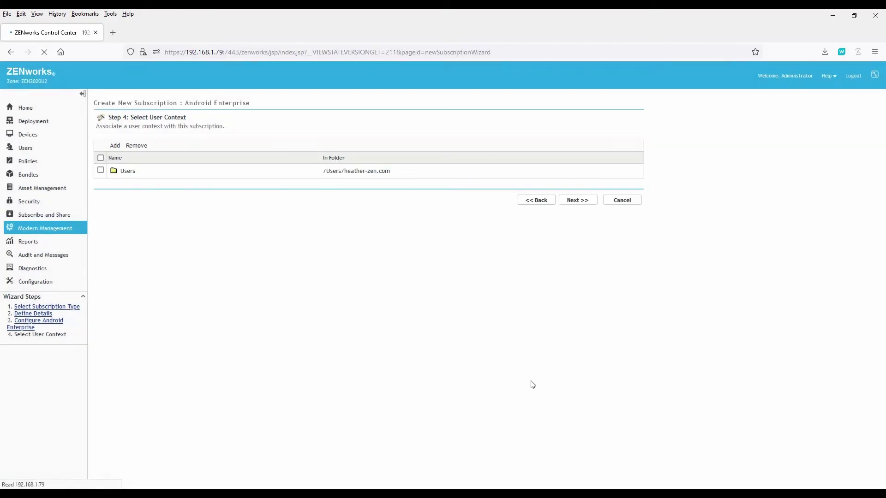
{"action": "left_click", "coordinate": [589, 202]}
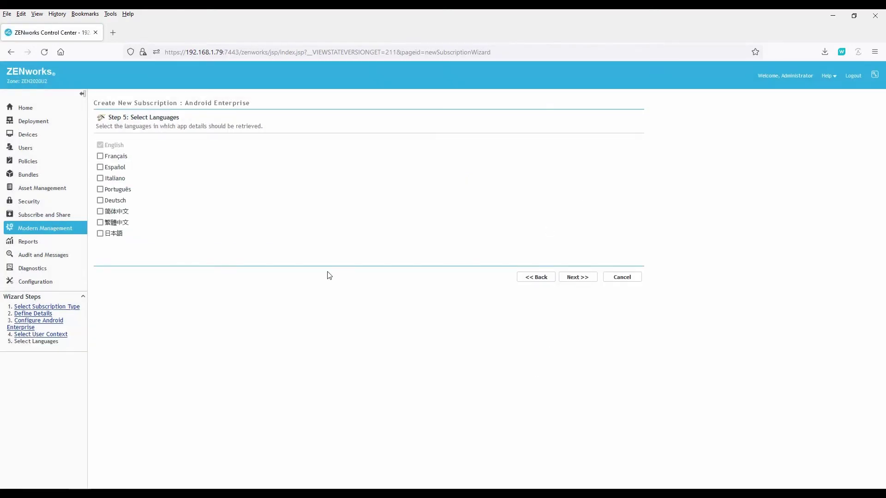
{"action": "left_click", "coordinate": [585, 279]}
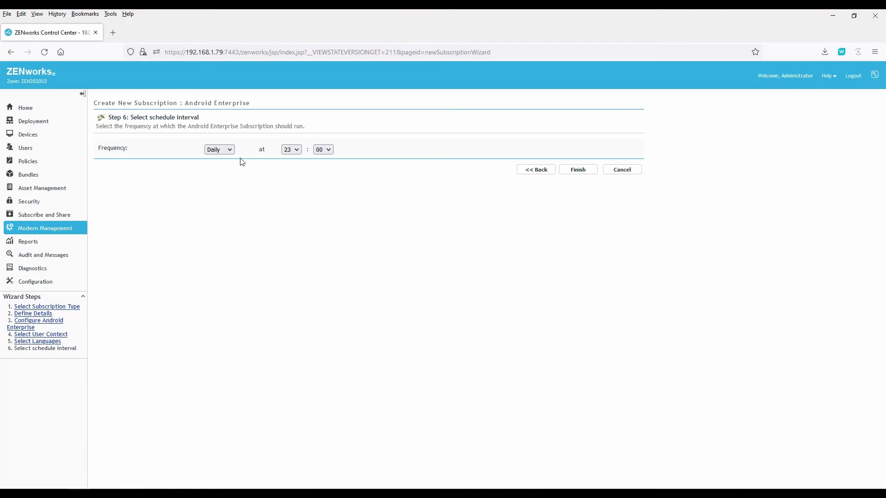
{"action": "left_click", "coordinate": [587, 171]}
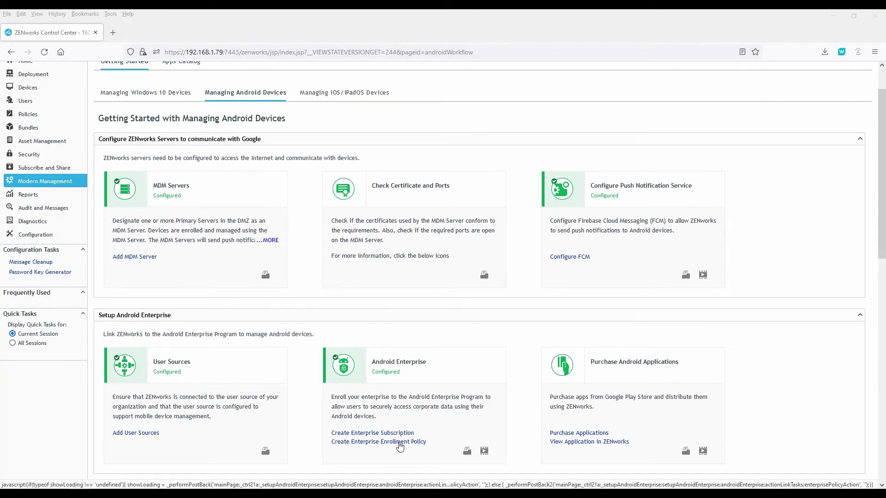
- Create the Android Enrollment enterprise enrollment policy, published directly rather than as a sandbox
{"action": "left_click", "coordinate": [399, 446]}
{"action": "left_click", "coordinate": [577, 273]}
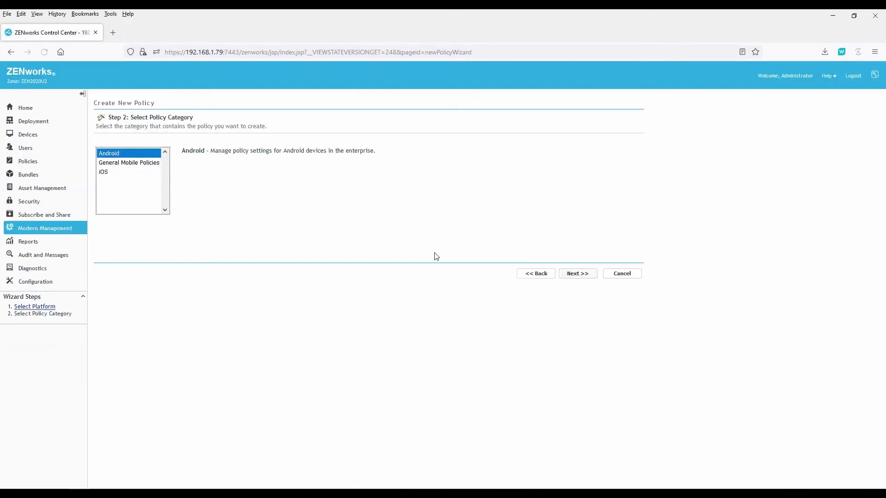
{"action": "left_click", "coordinate": [576, 273]}
{"action": "left_click", "coordinate": [577, 283]}
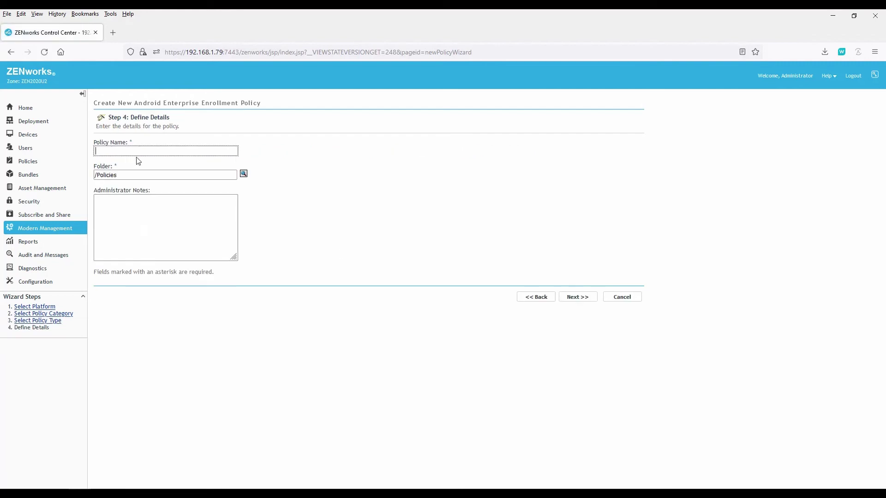
{"action": "type", "text": "Android Enrollment"}
{"action": "left_click", "coordinate": [595, 297]}
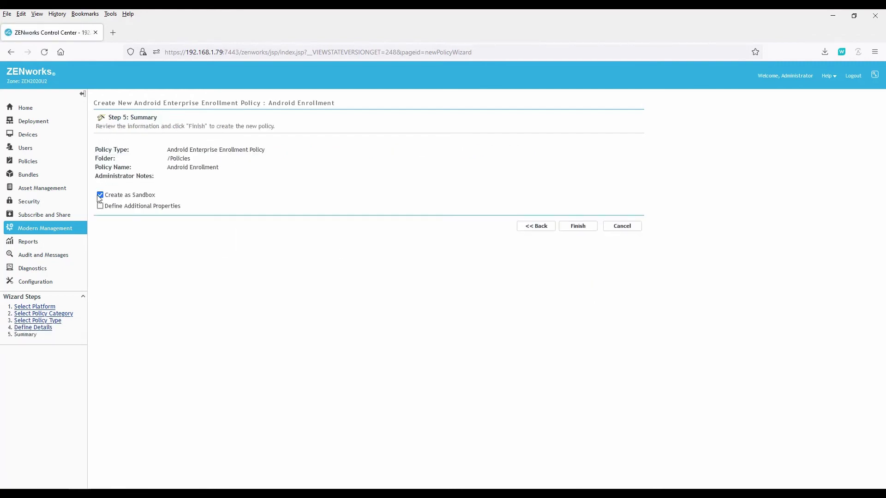
{"action": "left_click", "coordinate": [100, 196]}
{"action": "left_click", "coordinate": [100, 205]}
{"action": "left_click", "coordinate": [578, 226]}
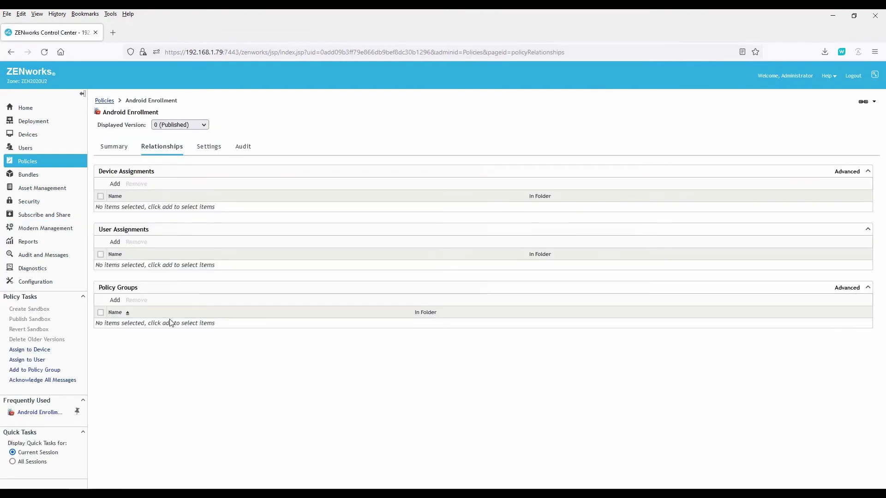
- Assign the Android Enrollment policy to the domain's Users folder
{"action": "left_click", "coordinate": [115, 242]}
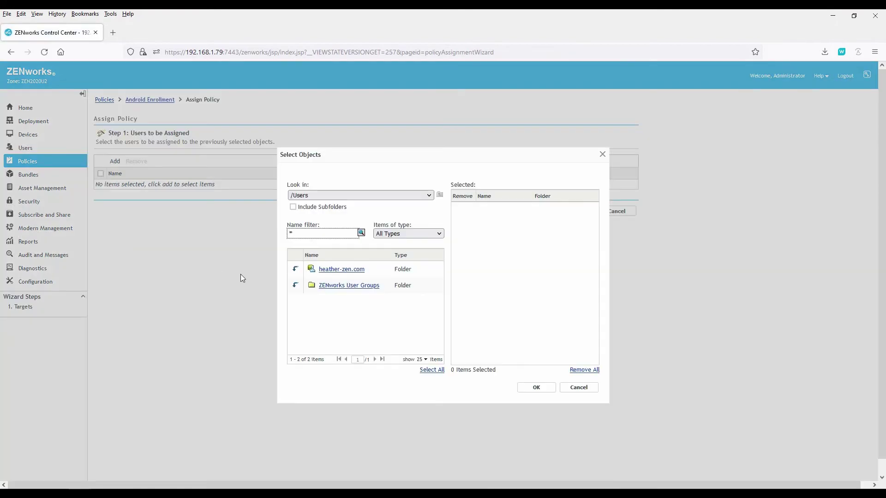
{"action": "left_click", "coordinate": [323, 269]}
{"action": "left_click", "coordinate": [322, 266]}
{"action": "left_click", "coordinate": [532, 383]}
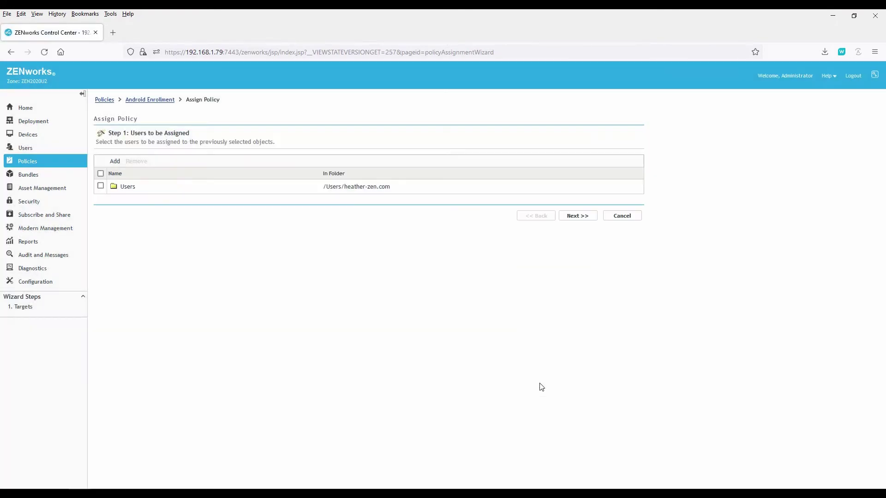
{"action": "left_click", "coordinate": [578, 217]}
{"action": "left_click", "coordinate": [577, 218]}
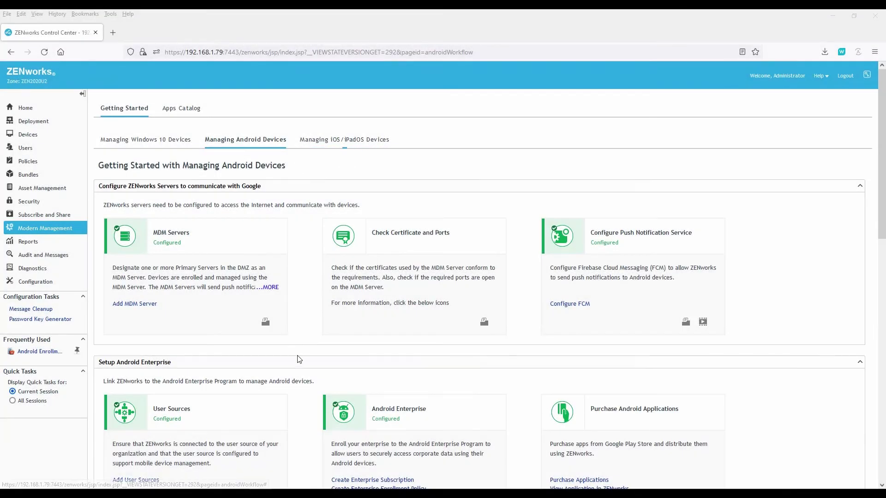
- Start a Mobile Enrollment policy (Mobile, General Mobile Policies) named Mobile Enrollment in /Policies
{"action": "scroll", "coordinate": [311, 353], "scroll_direction": "down", "scroll_amount": 4}
{"action": "scroll", "coordinate": [310, 353], "scroll_direction": "down", "scroll_amount": 2}
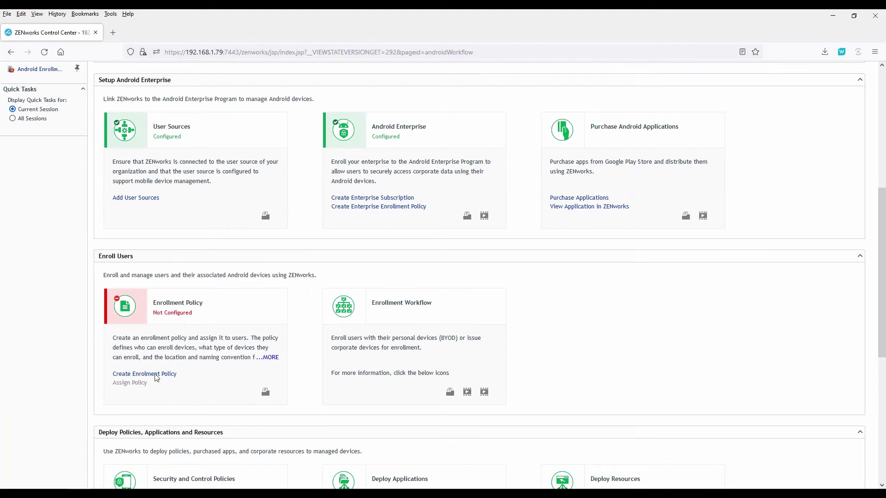
{"action": "left_click", "coordinate": [155, 375]}
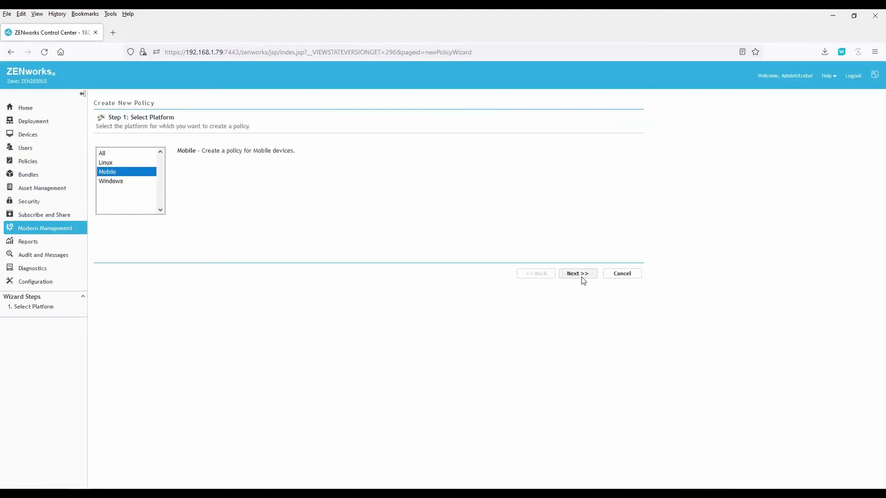
{"action": "left_click", "coordinate": [581, 274]}
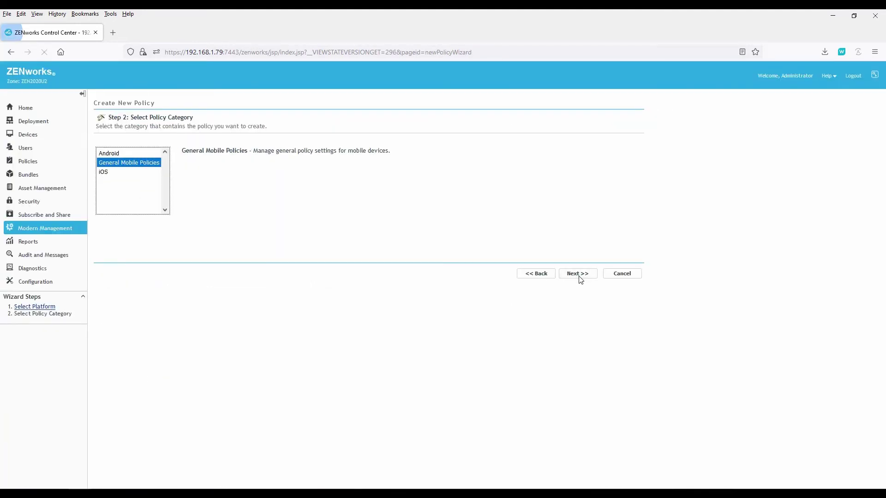
{"action": "left_click", "coordinate": [579, 275]}
{"action": "left_click", "coordinate": [578, 284]}
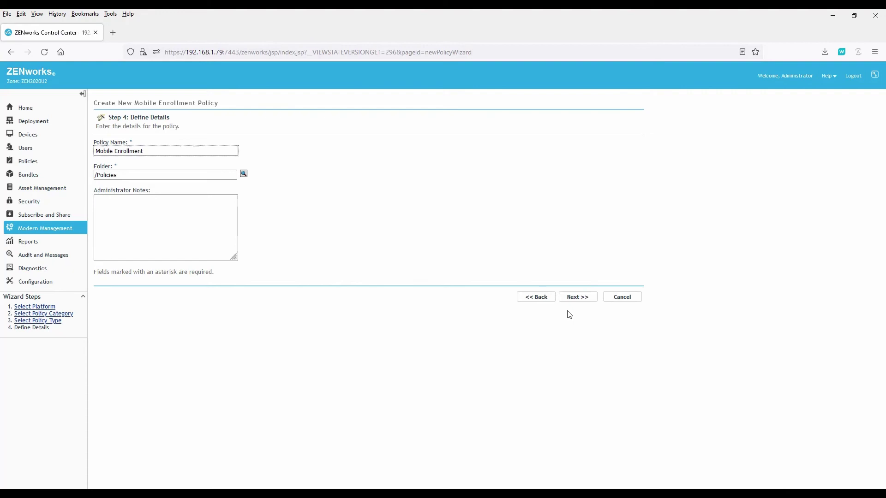
{"action": "left_click", "coordinate": [581, 297]}
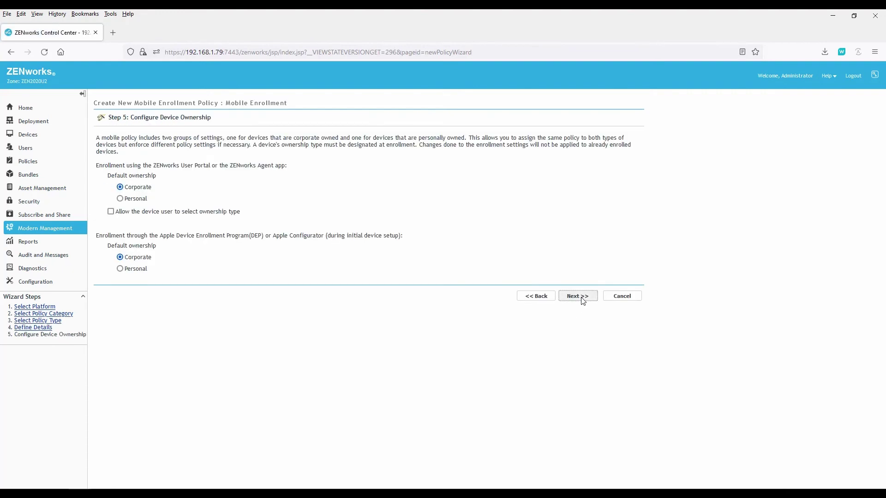
- Keep Corporate ownership, fully managed enrollment, All Devices rule and retire/delete un-enrollment; finish without sandbox
{"action": "left_click", "coordinate": [584, 298]}
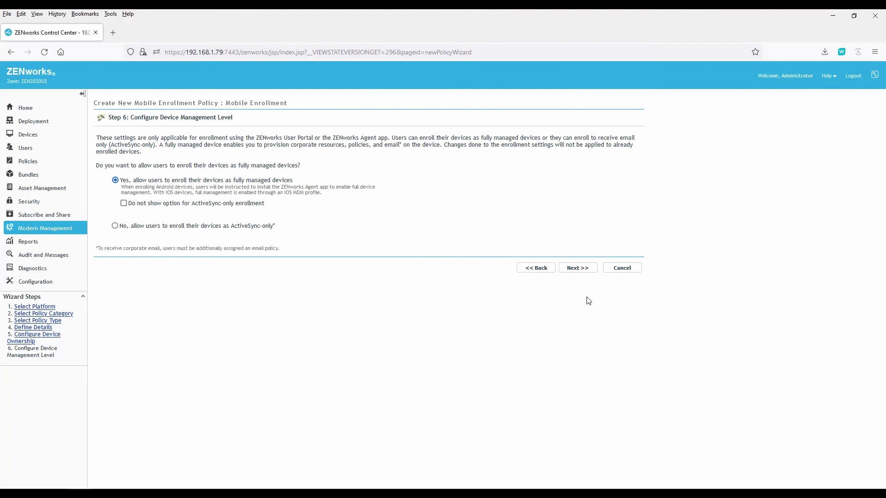
{"action": "left_click", "coordinate": [578, 269]}
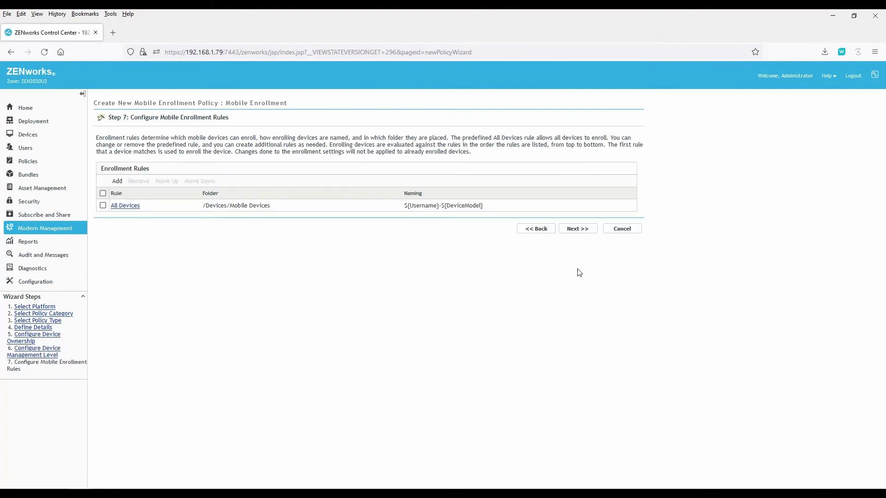
{"action": "left_click", "coordinate": [578, 230]}
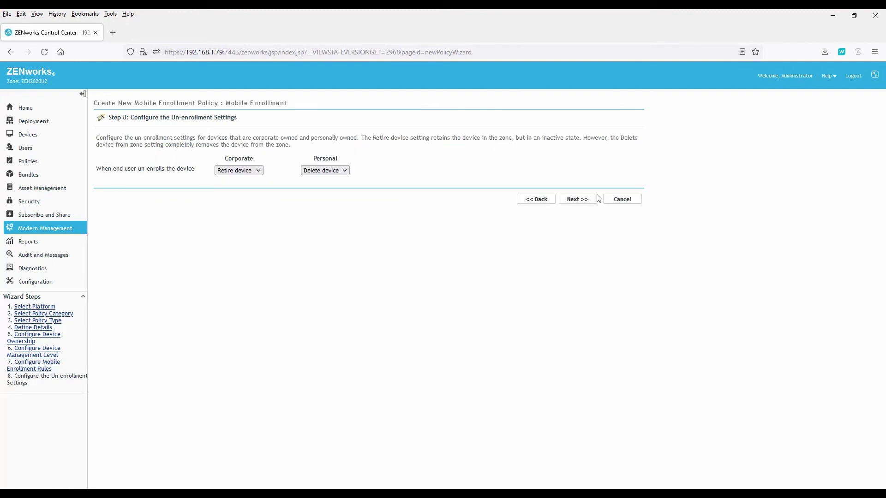
{"action": "left_click", "coordinate": [580, 199]}
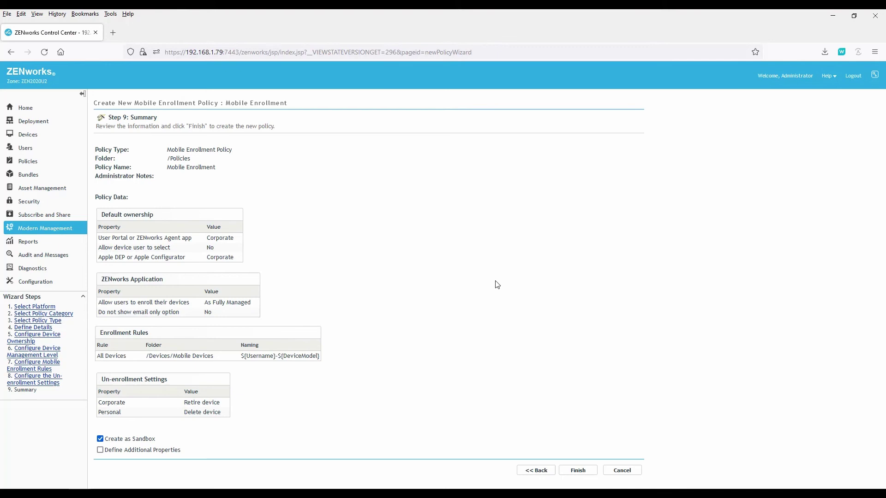
{"action": "left_click", "coordinate": [100, 438]}
{"action": "left_click", "coordinate": [100, 450]}
{"action": "left_click", "coordinate": [584, 471]}
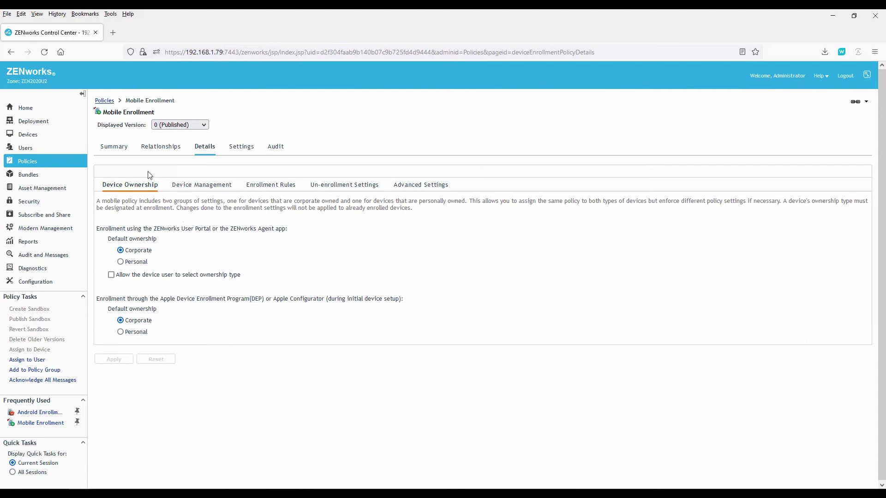
- Add the domain's Users folder as a user assignment of the Mobile Enrollment policy
{"action": "left_click", "coordinate": [162, 147]}
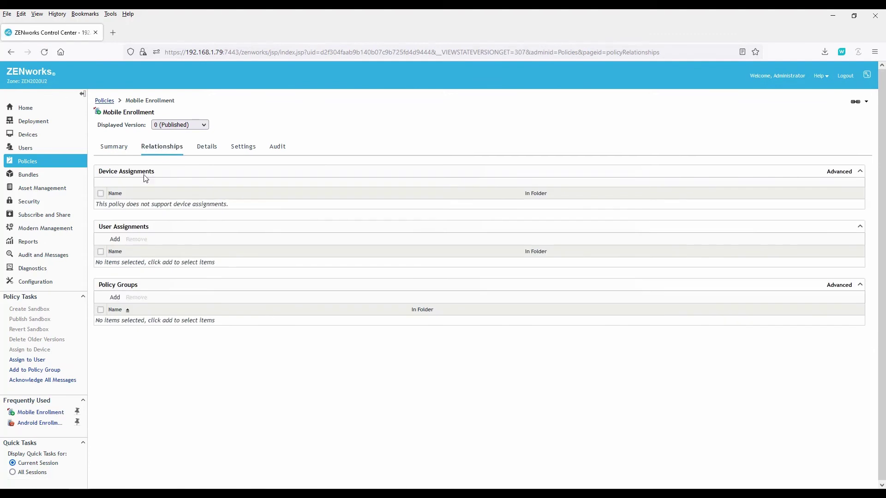
{"action": "left_click", "coordinate": [115, 239]}
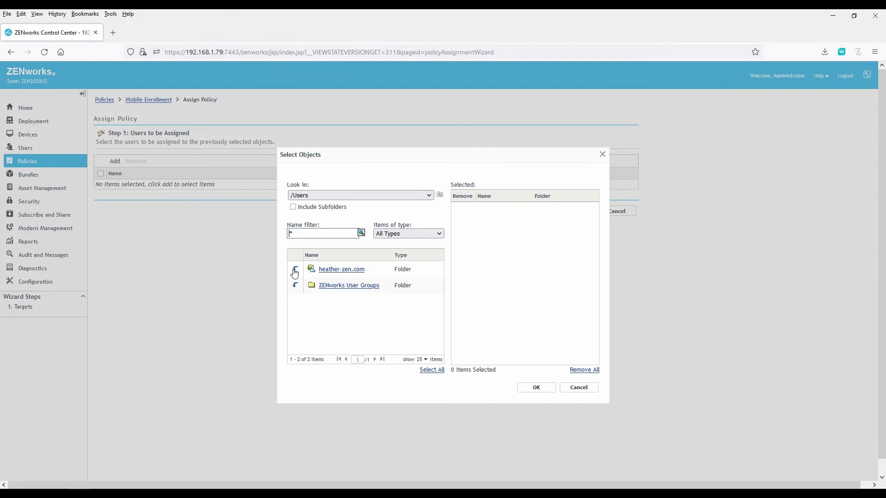
{"action": "left_click", "coordinate": [295, 271]}
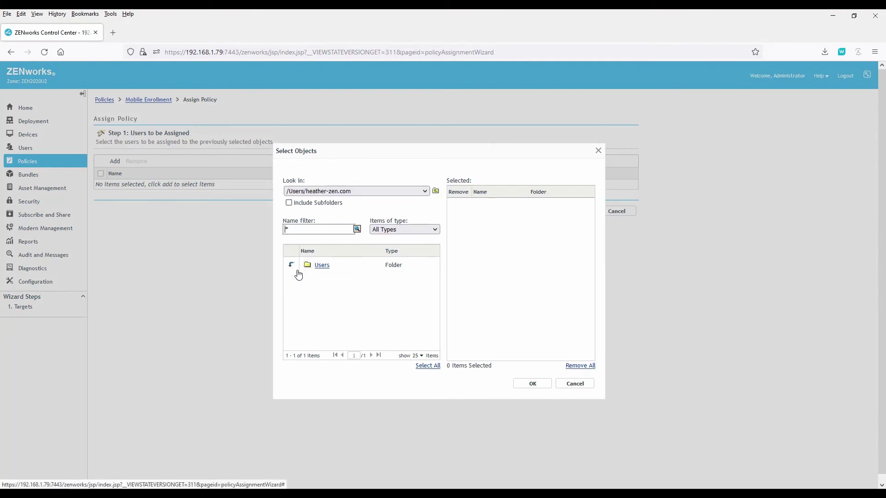
{"action": "left_click", "coordinate": [319, 269]}
{"action": "left_click", "coordinate": [541, 387]}
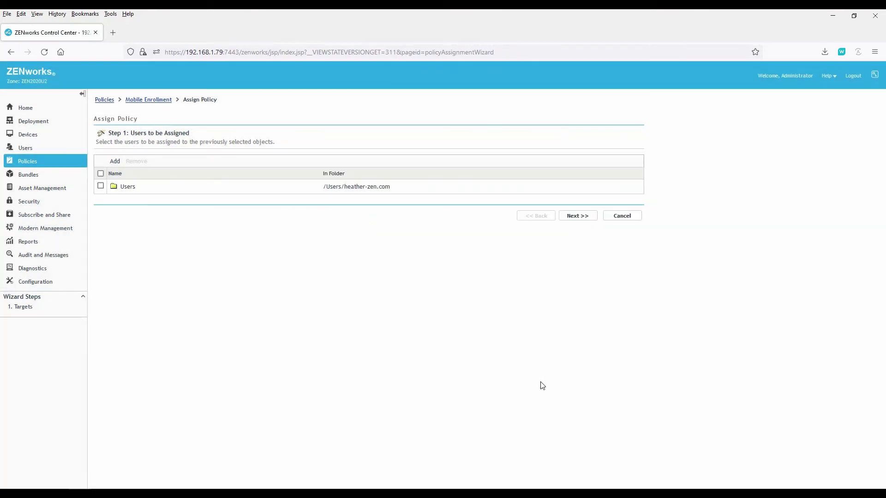
{"action": "left_click", "coordinate": [576, 215]}
{"action": "left_click", "coordinate": [575, 220]}
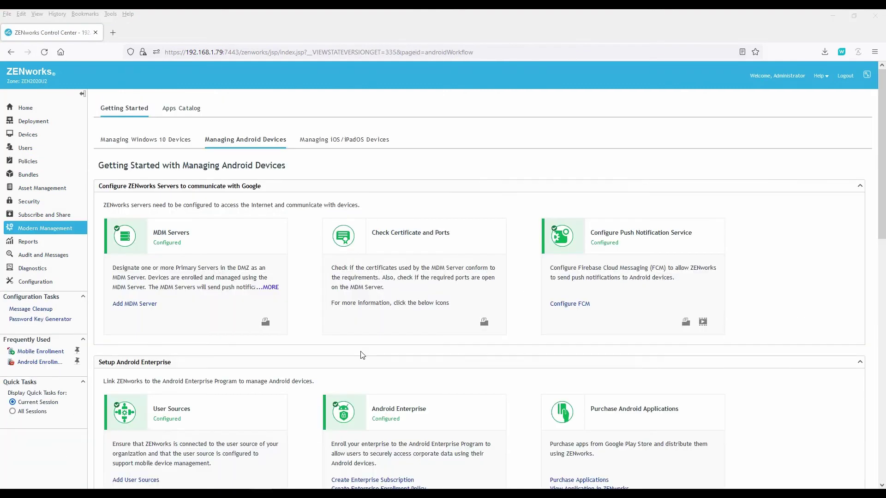
- Switch from the Android guide to the iOS/iPadOS getting-started guide and scroll to Provision Email
{"action": "scroll", "coordinate": [395, 362], "scroll_direction": "down", "scroll_amount": 3}
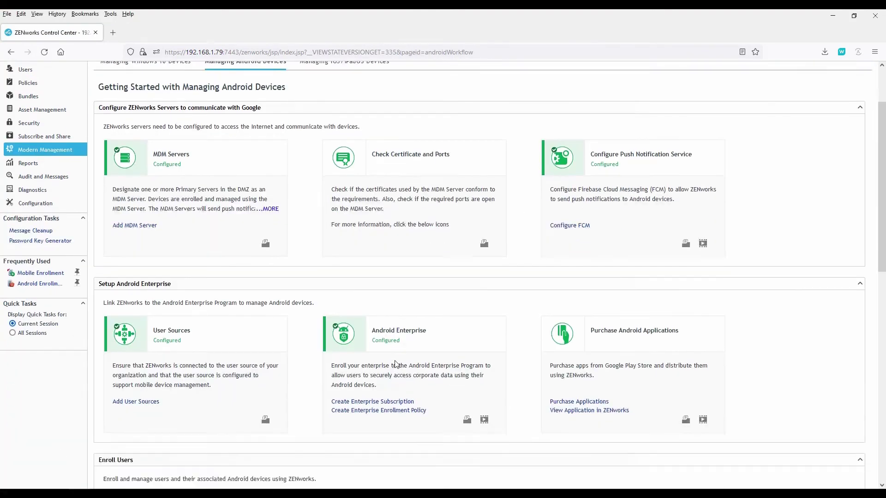
{"action": "scroll", "coordinate": [396, 363], "scroll_direction": "down", "scroll_amount": 3}
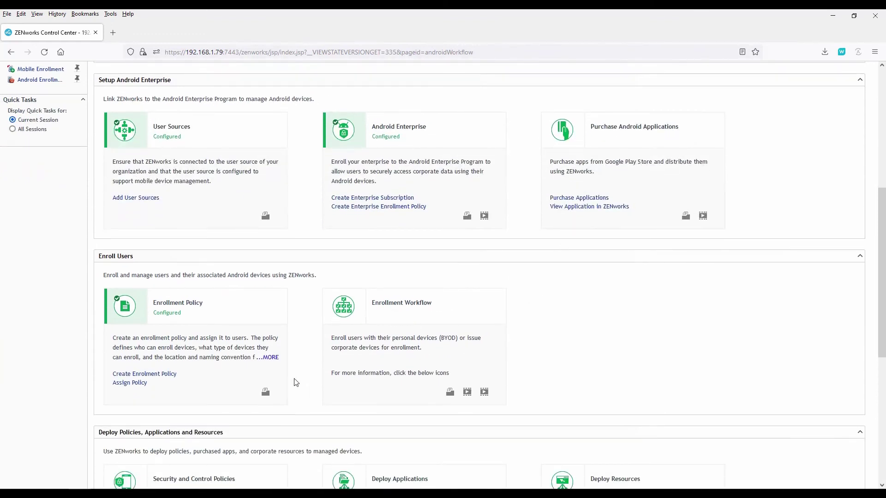
{"action": "scroll", "coordinate": [296, 382], "scroll_direction": "down", "scroll_amount": 6}
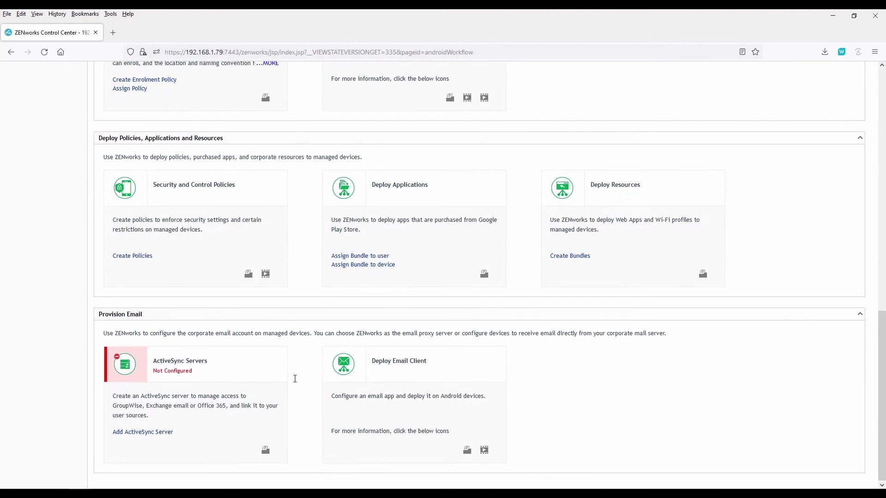
{"action": "scroll", "coordinate": [452, 390], "scroll_direction": "up", "scroll_amount": 12}
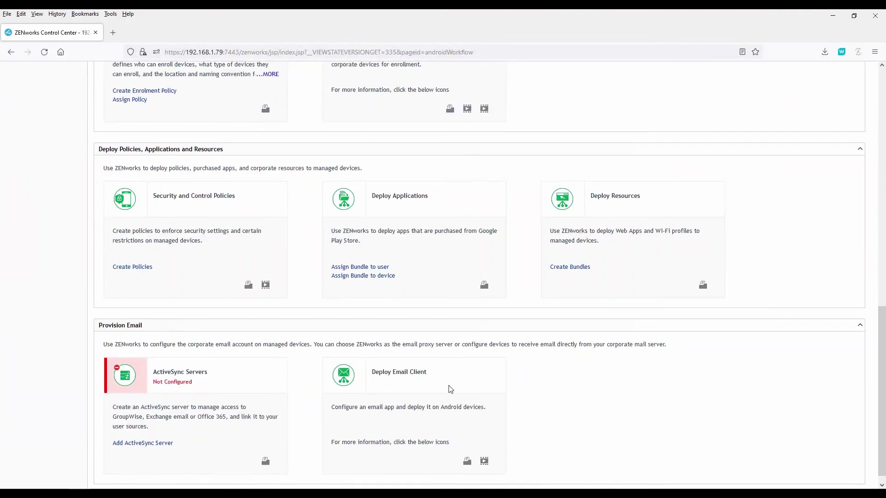
{"action": "left_click", "coordinate": [351, 147]}
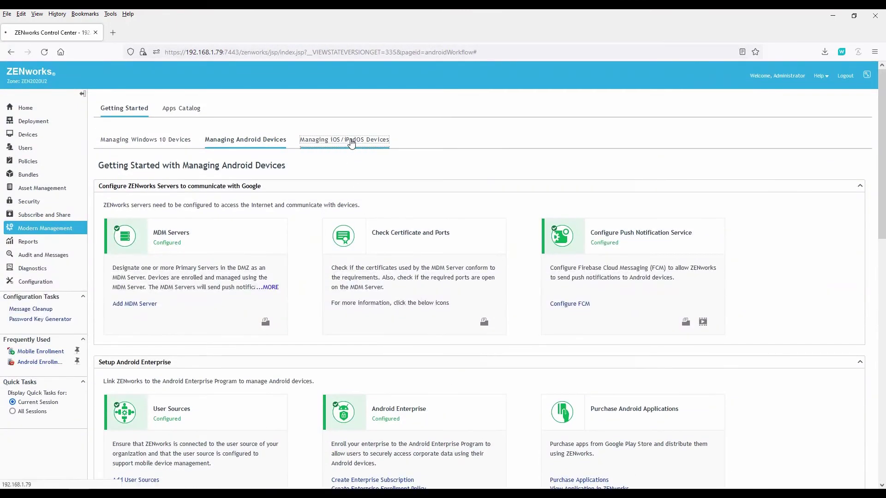
{"action": "scroll", "coordinate": [358, 317], "scroll_direction": "down", "scroll_amount": 2}
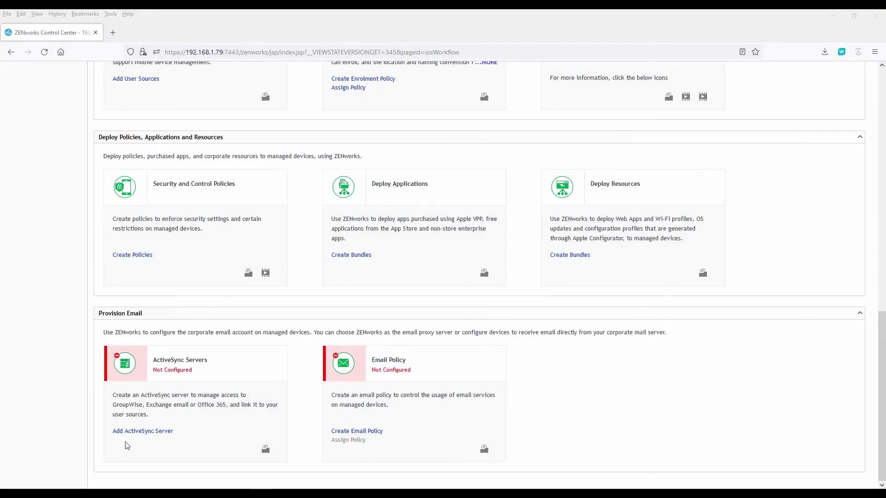
- Start a new ActiveSync server named Office365 with address Outlook.office365.com
{"action": "left_click", "coordinate": [139, 431]}
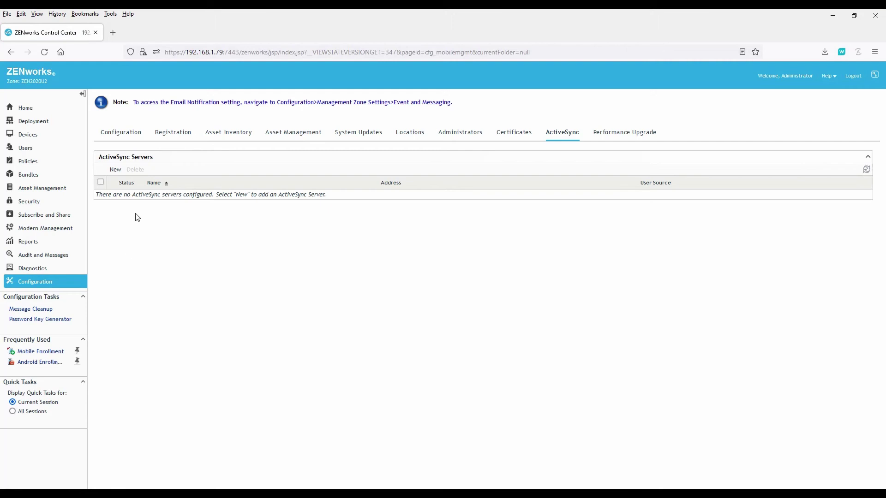
{"action": "left_click", "coordinate": [115, 170]}
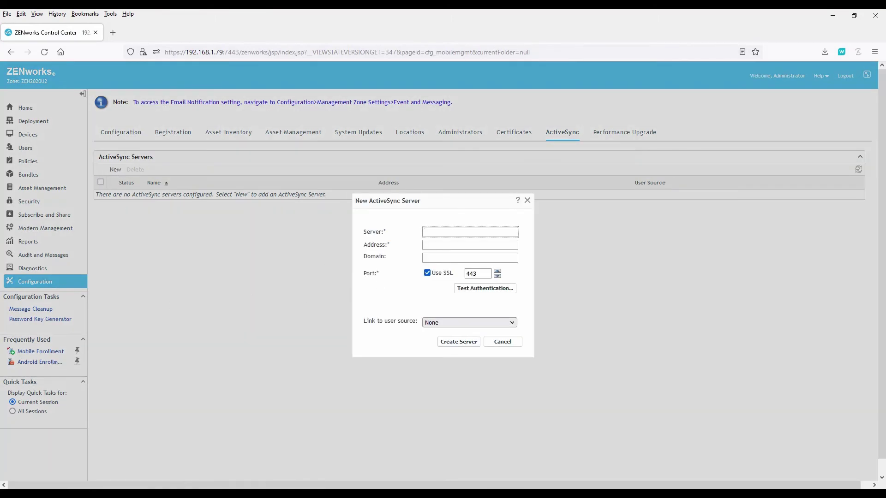
{"action": "type", "text": "Office365"}
{"action": "key", "text": "Tab"}
{"action": "type", "text": "Outlook.office365.com"}
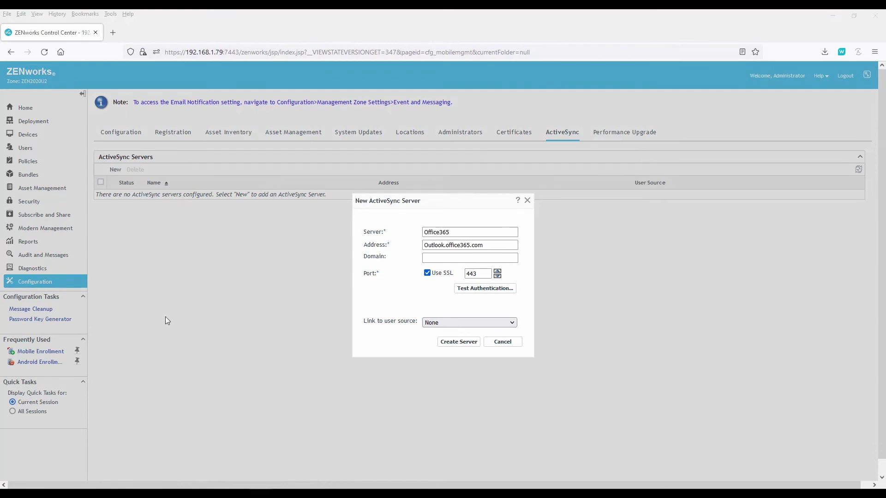
- Test authentication using the account's e-mail address and the saved account password
{"action": "left_click", "coordinate": [482, 289]}
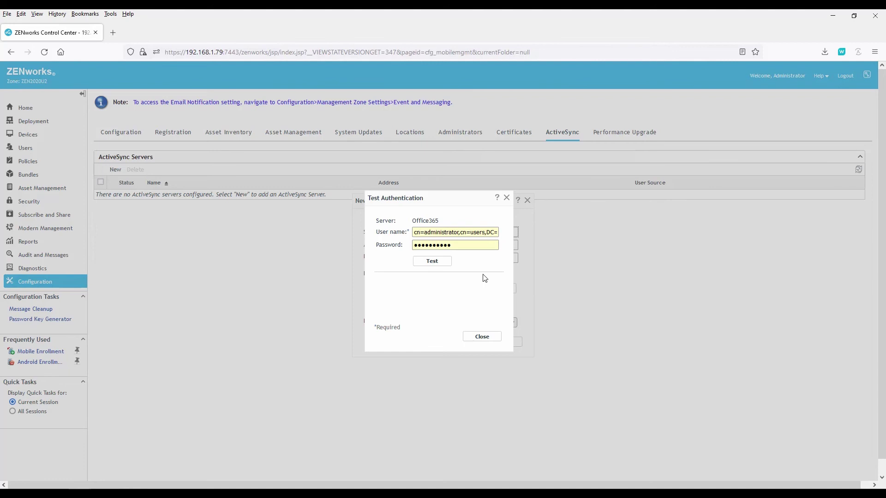
{"action": "triple_click", "coordinate": [491, 234]}
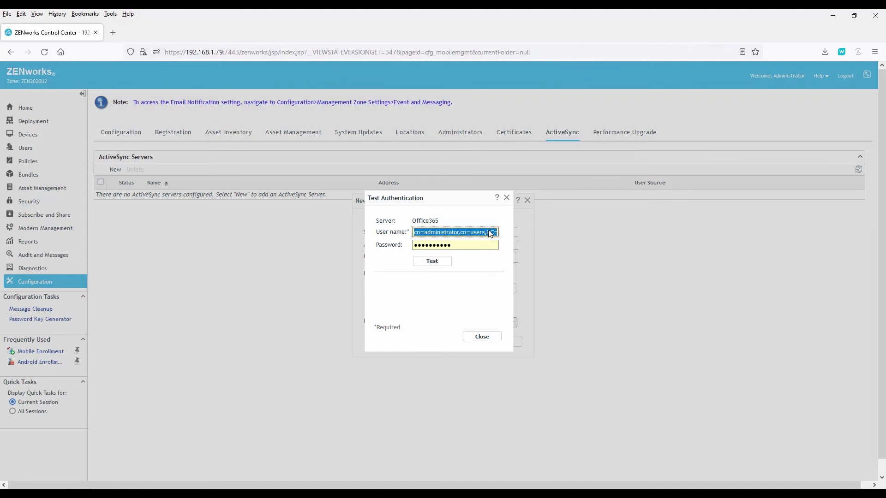
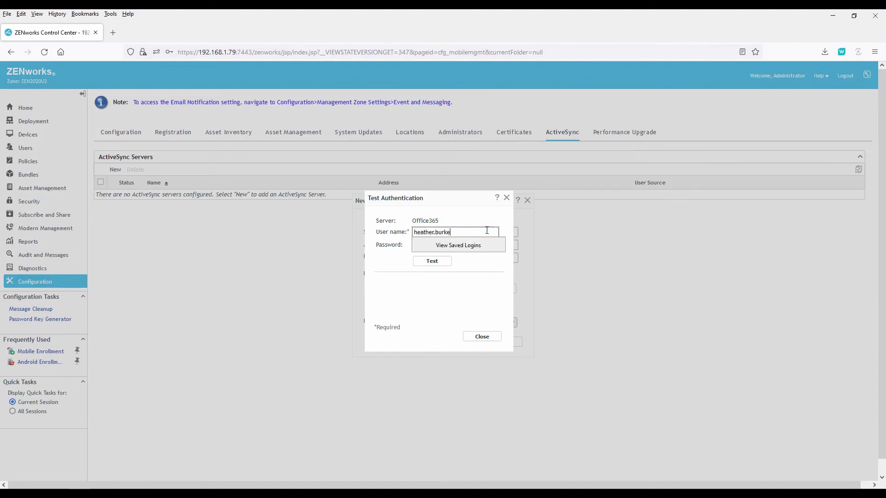
{"action": "key", "text": "Tab"}
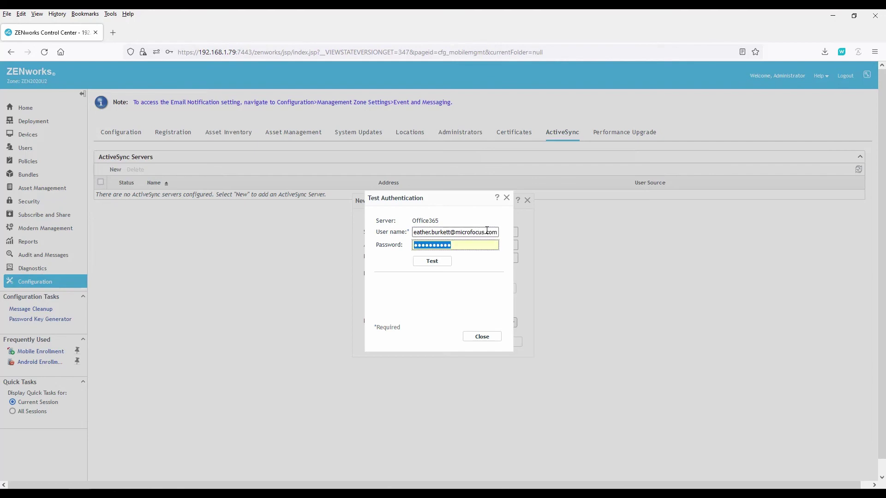
{"action": "key", "text": "BackSpace"}
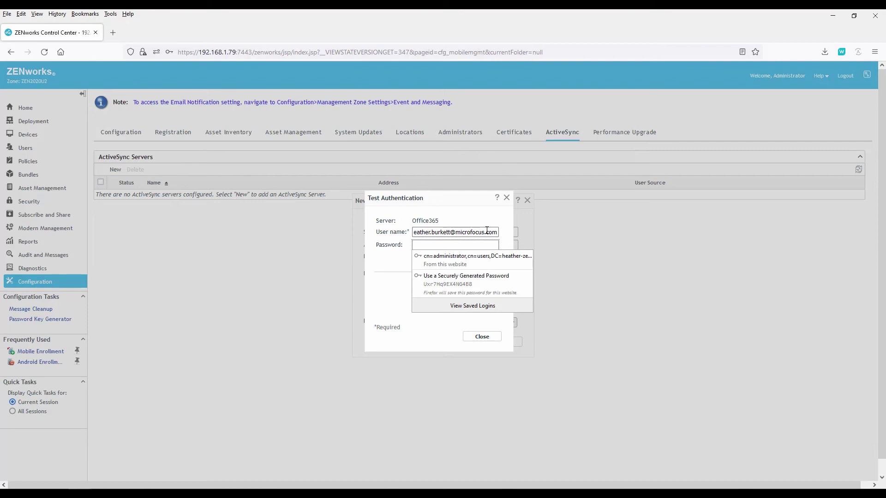
{"action": "key", "text": "ctrl+v"}
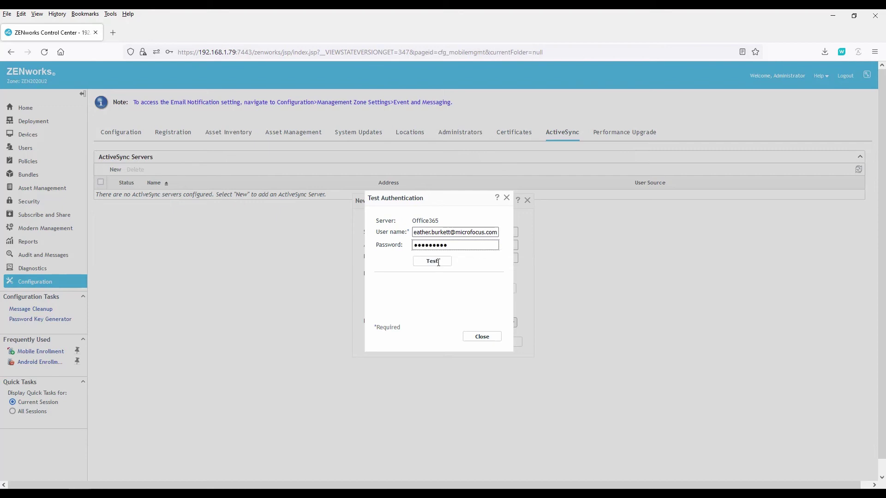
{"action": "left_click", "coordinate": [438, 262]}
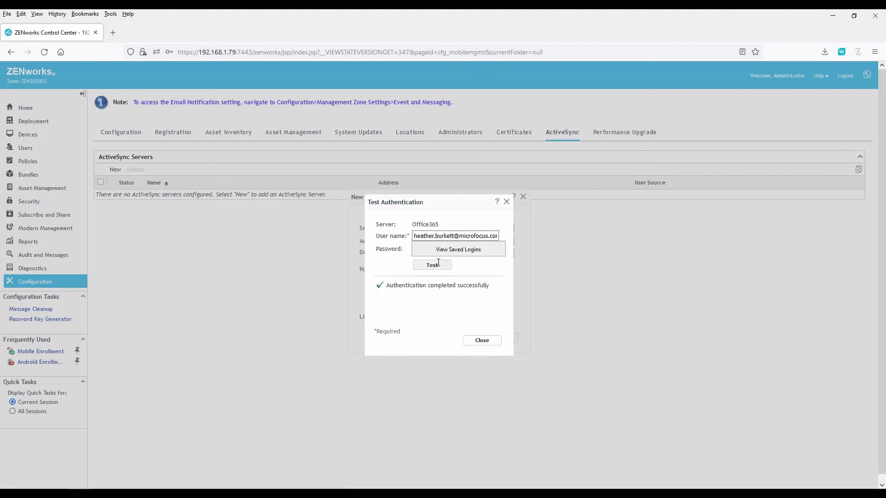
- Link the Office365 server to the domain user source, create it, and accept its certificate
{"action": "left_click", "coordinate": [483, 341]}
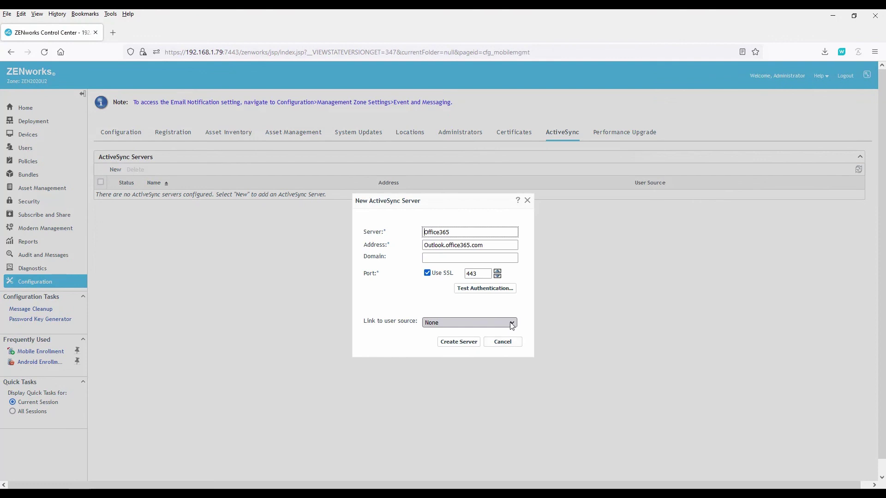
{"action": "left_click", "coordinate": [512, 322]}
{"action": "left_click", "coordinate": [461, 346]}
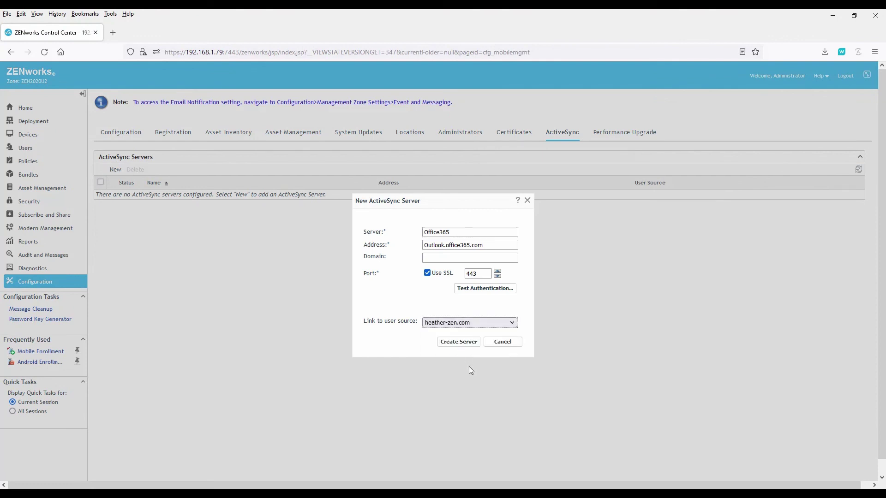
{"action": "left_click", "coordinate": [464, 344]}
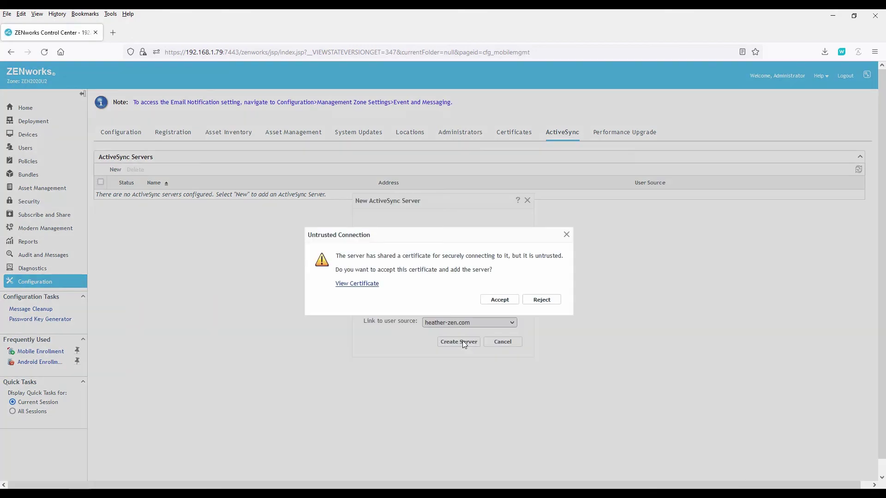
{"action": "left_click", "coordinate": [494, 299]}
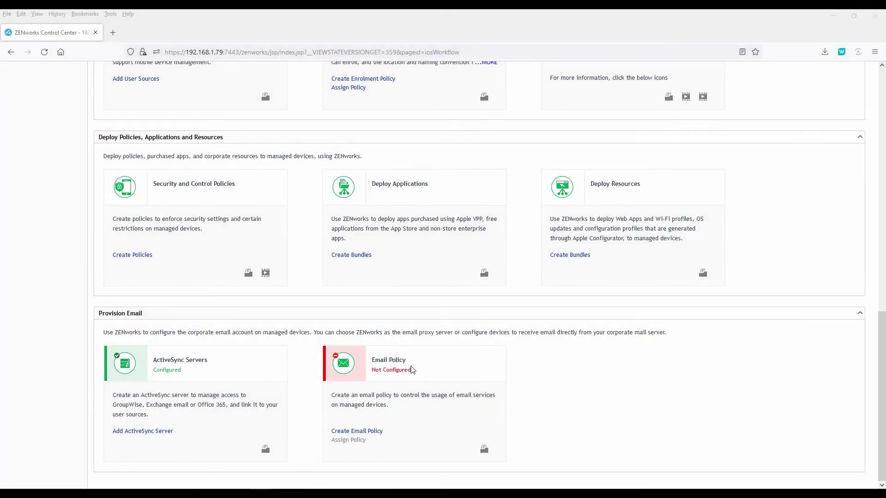
- Create the Mobile Email Policy 'MObile Mail' with account name Office365, not as a sandbox
{"action": "left_click", "coordinate": [366, 433]}
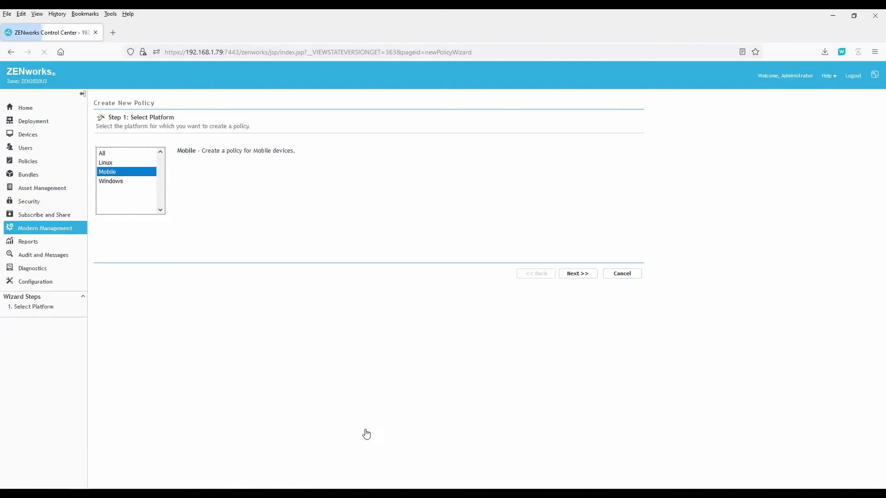
{"action": "left_click", "coordinate": [590, 274]}
{"action": "left_click", "coordinate": [591, 275]}
{"action": "left_click", "coordinate": [587, 284]}
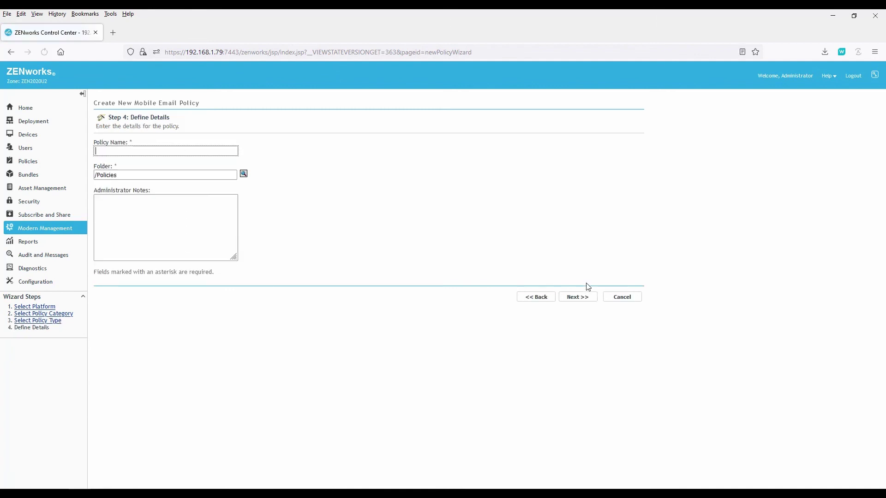
{"action": "type", "text": "MObile Mail"}
{"action": "left_click", "coordinate": [581, 298]}
{"action": "left_click", "coordinate": [192, 154]}
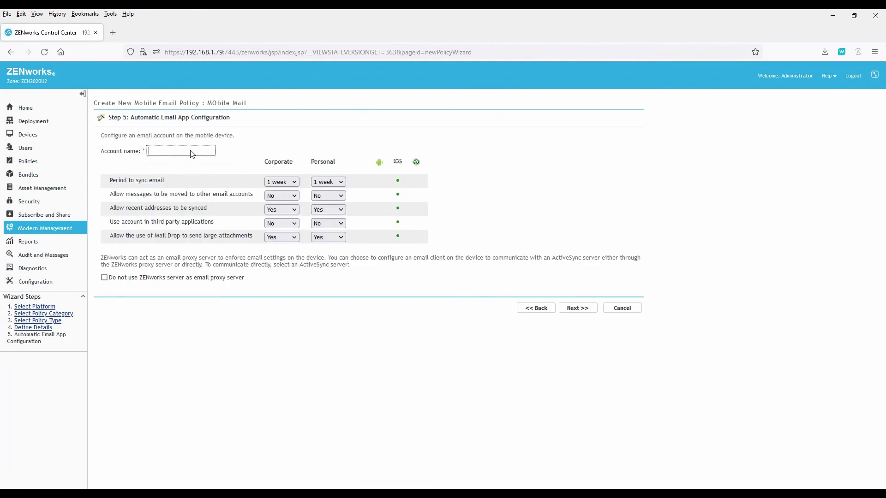
{"action": "type", "text": "Office365"}
{"action": "left_click", "coordinate": [563, 312]}
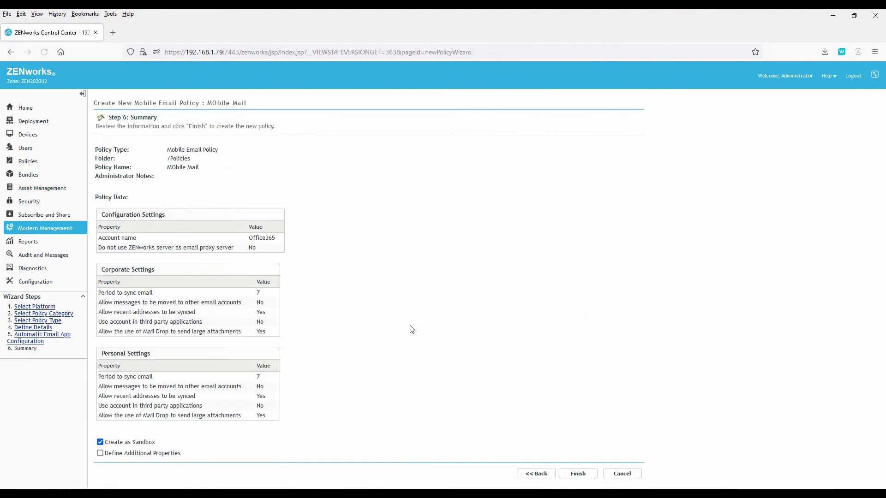
{"action": "left_click", "coordinate": [100, 442]}
{"action": "left_click", "coordinate": [100, 453]}
{"action": "left_click", "coordinate": [577, 473]}
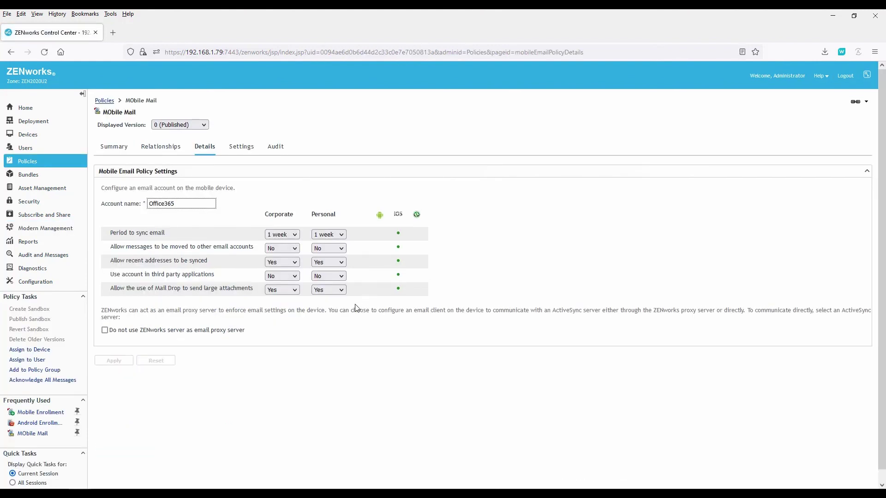
- Assign the MObile Mail policy to the domain's Users folder
{"action": "left_click", "coordinate": [165, 156]}
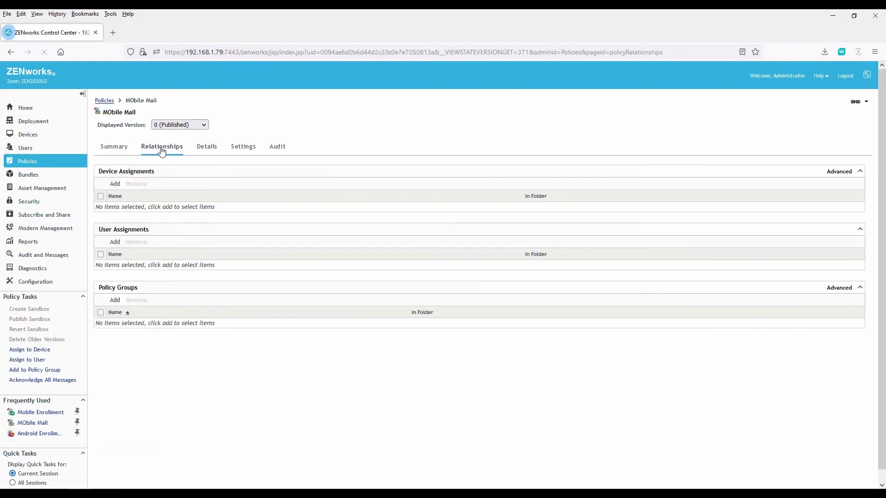
{"action": "left_click", "coordinate": [115, 242]}
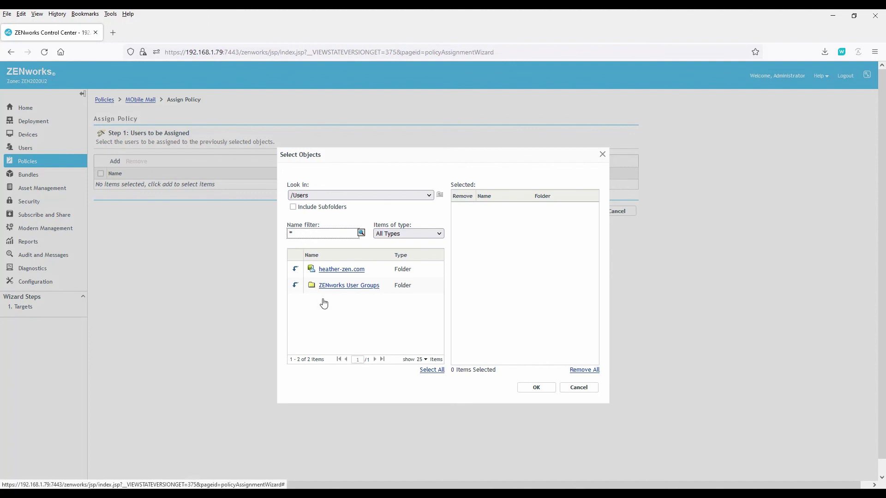
{"action": "left_click", "coordinate": [323, 269]}
{"action": "left_click", "coordinate": [322, 270]}
{"action": "left_click", "coordinate": [535, 388]}
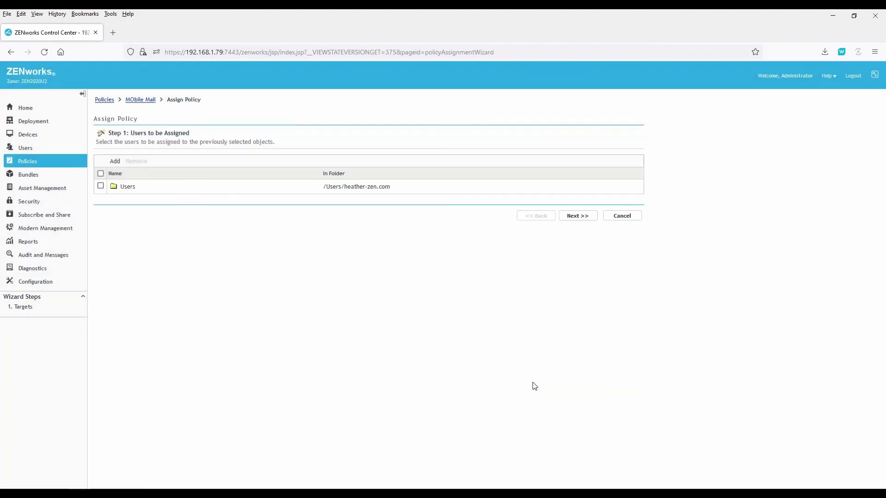
{"action": "left_click", "coordinate": [579, 219]}
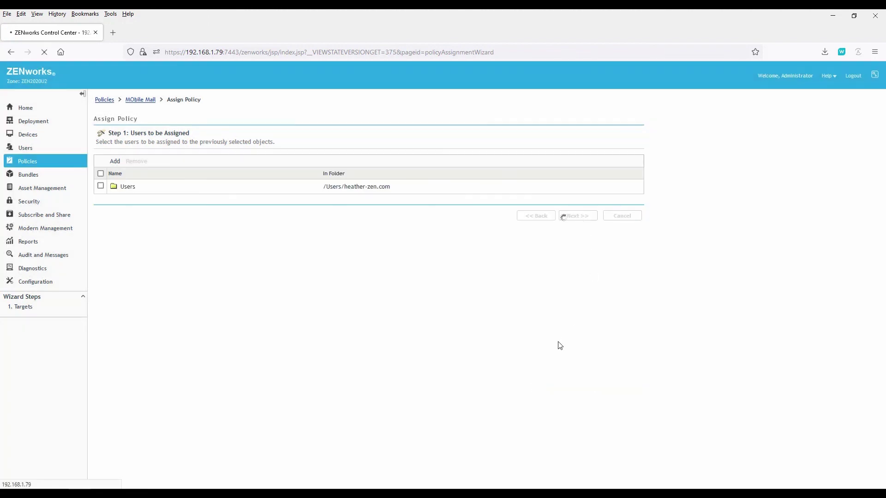
{"action": "left_click", "coordinate": [578, 217]}
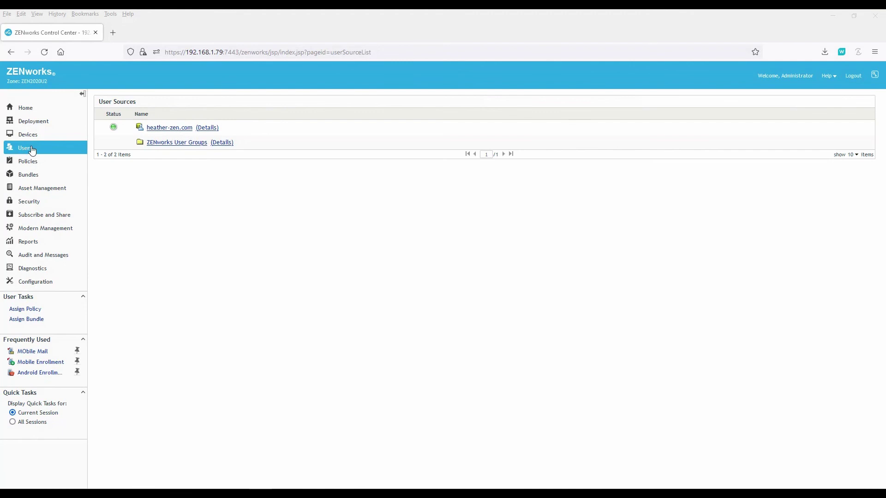
- Set the domain Users folder's ActiveSync server to Office365
{"action": "left_click", "coordinate": [175, 131]}
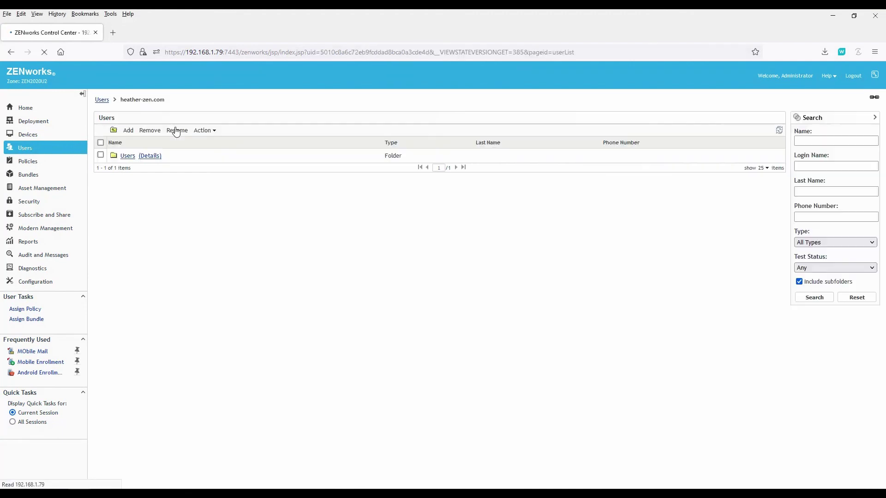
{"action": "left_click", "coordinate": [153, 158]}
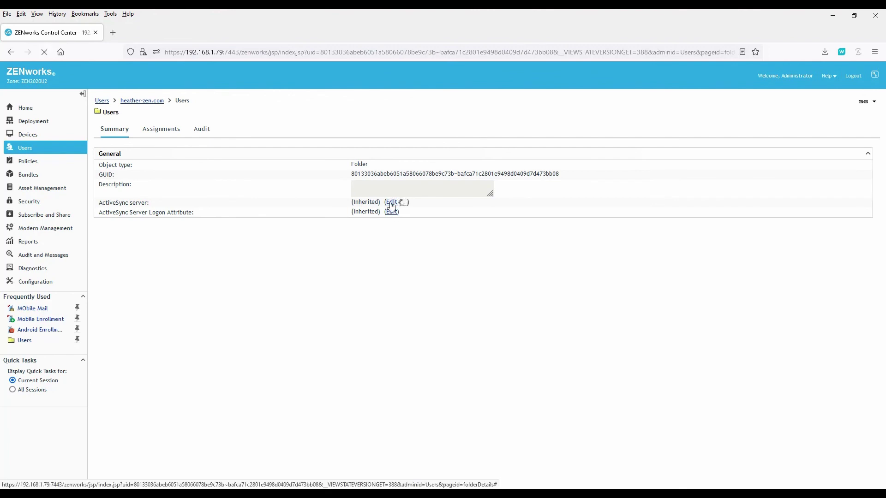
{"action": "left_click", "coordinate": [390, 202]}
{"action": "left_click", "coordinate": [415, 282]}
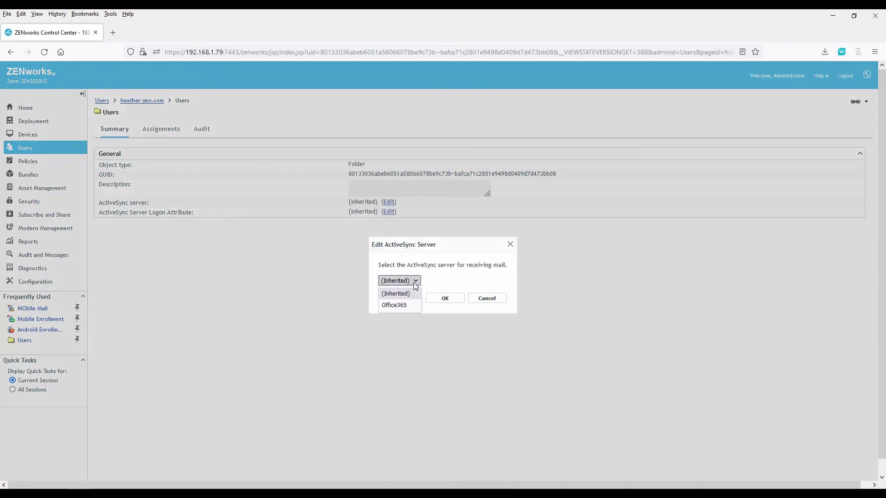
{"action": "left_click", "coordinate": [399, 307]}
{"action": "left_click", "coordinate": [444, 298]}
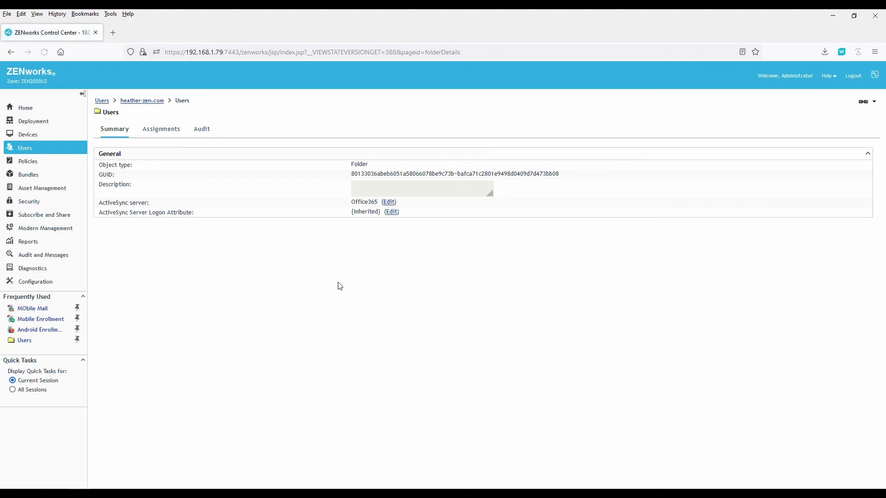
- Change the Users folder's ActiveSync logon attribute to Mail
{"action": "left_click", "coordinate": [392, 212]}
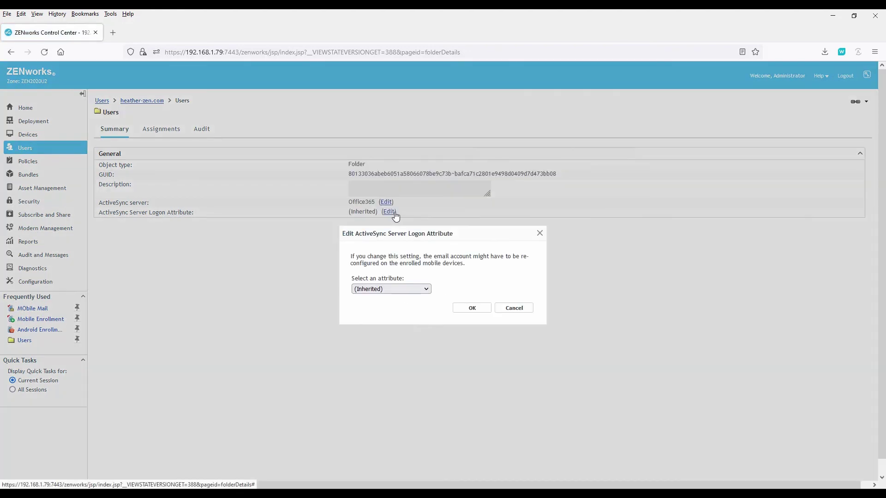
{"action": "left_click", "coordinate": [426, 289]}
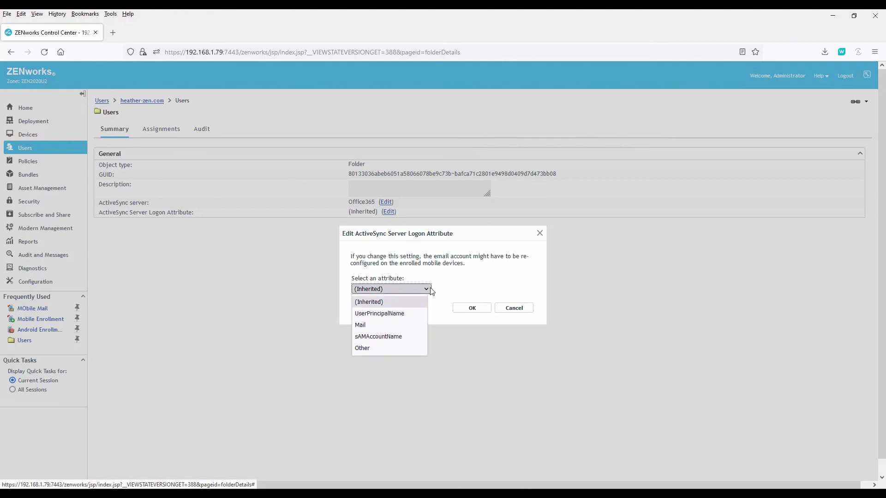
{"action": "left_click", "coordinate": [413, 326]}
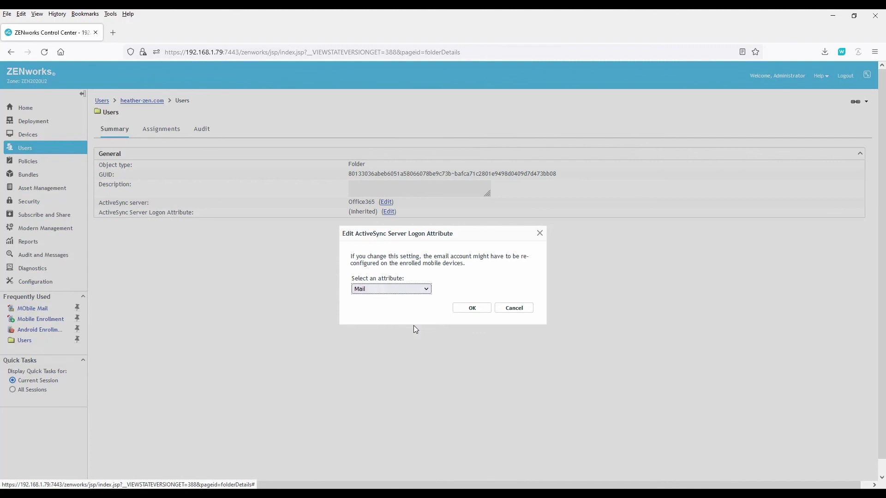
{"action": "left_click", "coordinate": [475, 307]}
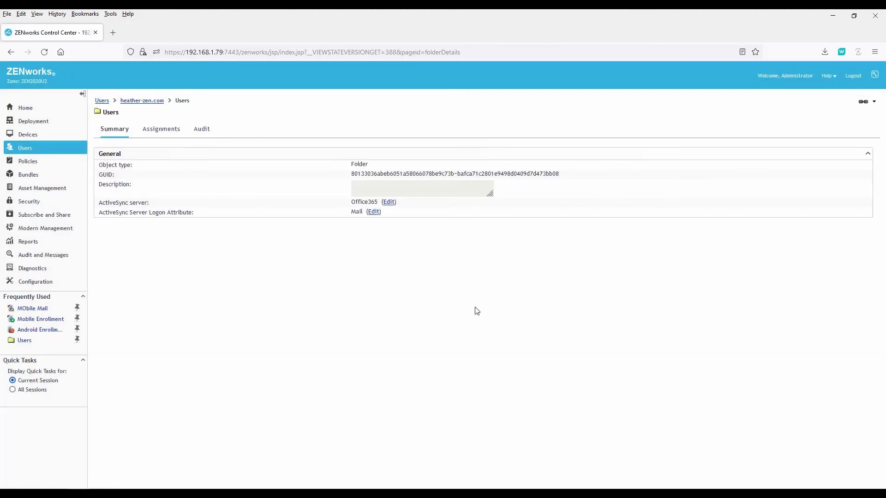